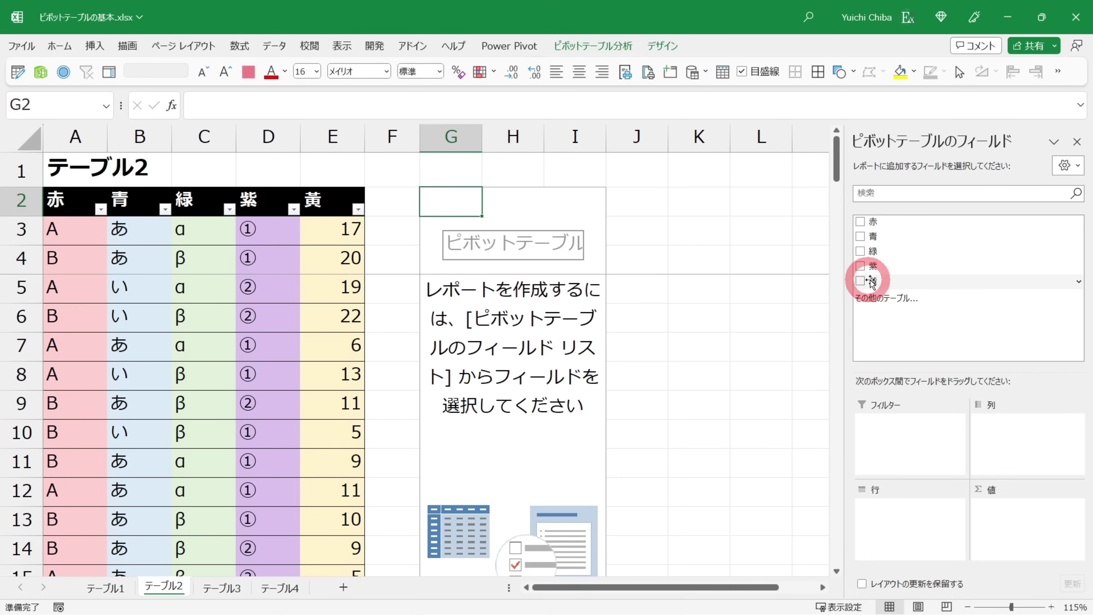
Add the 黄 field to the values of the empty pivot table beside テーブル2
{"action": "left_click_drag", "start_coordinate": [875, 293], "coordinate": [940, 482]}
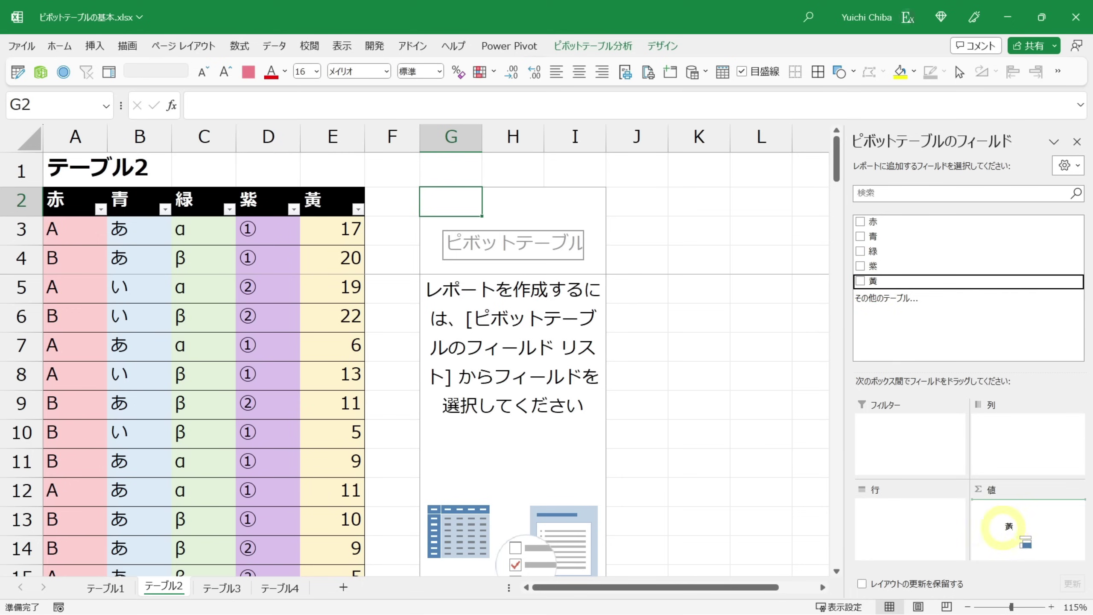
{"action": "left_click_drag", "start_coordinate": [1013, 526], "coordinate": [1008, 521]}
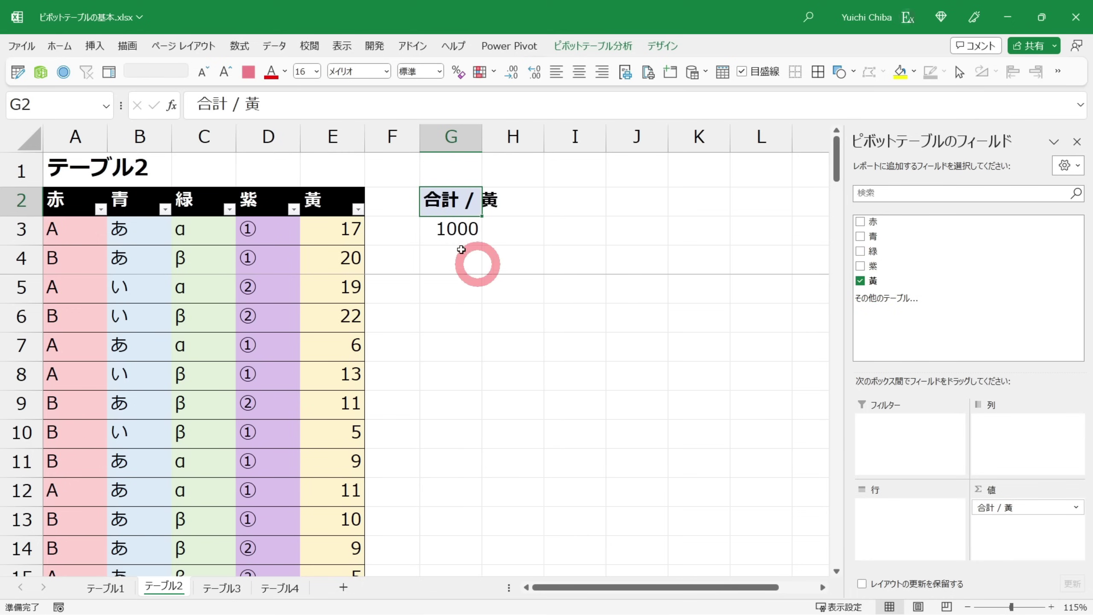
{"action": "left_click", "coordinate": [448, 224]}
{"action": "mouse_move", "coordinate": [458, 237]}
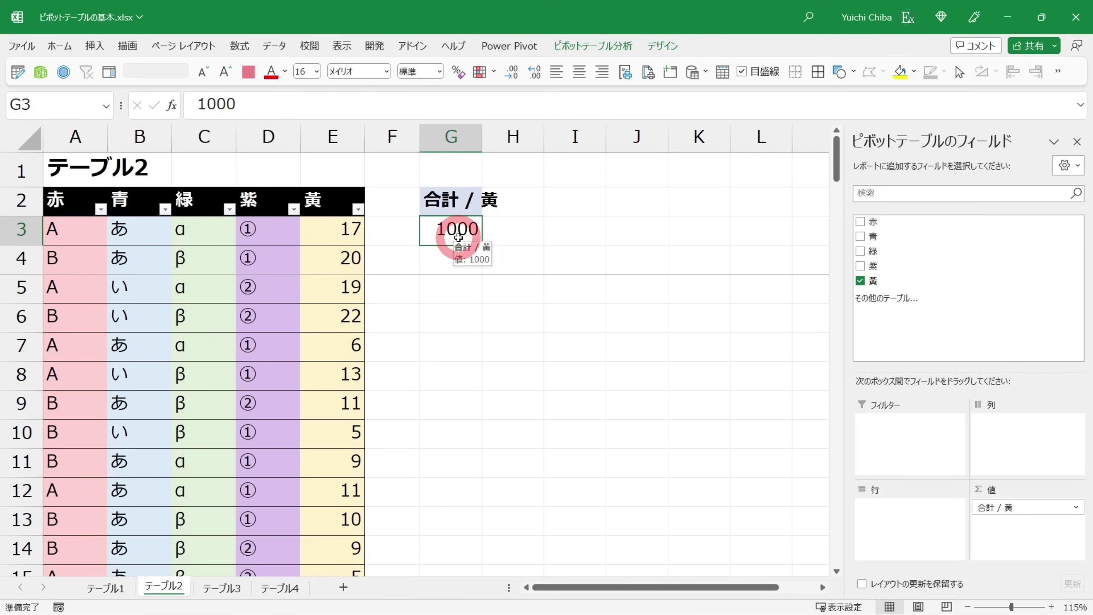
Add the 赤 field to the pivot table's rows to break down the 黄 total by category
{"action": "left_click_drag", "start_coordinate": [874, 221], "coordinate": [875, 250]}
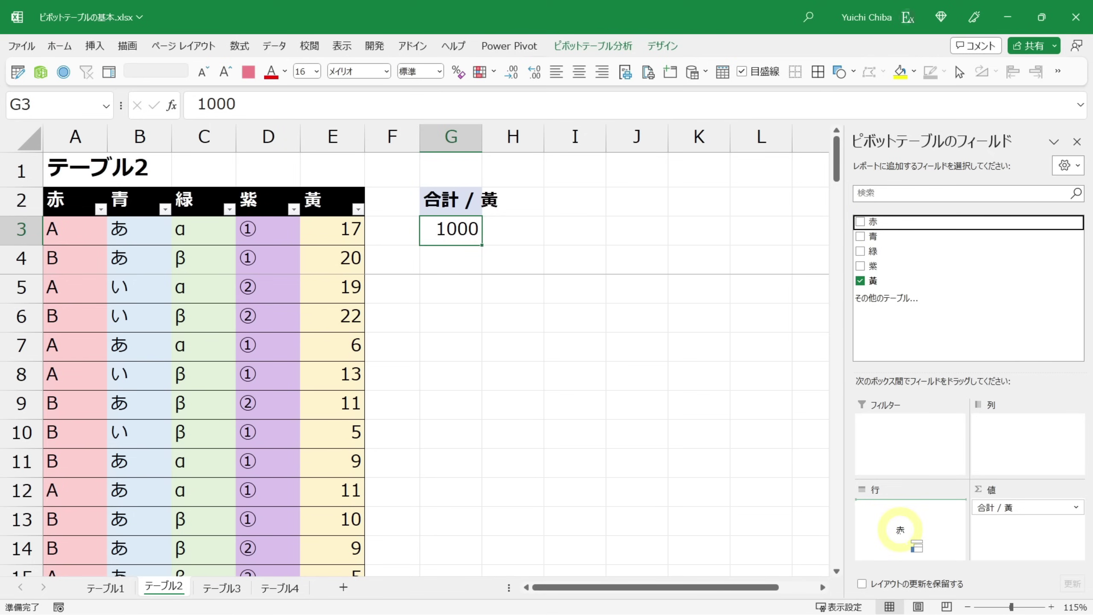
{"action": "left_click_drag", "start_coordinate": [900, 530], "coordinate": [907, 517]}
{"action": "left_click", "coordinate": [507, 241]}
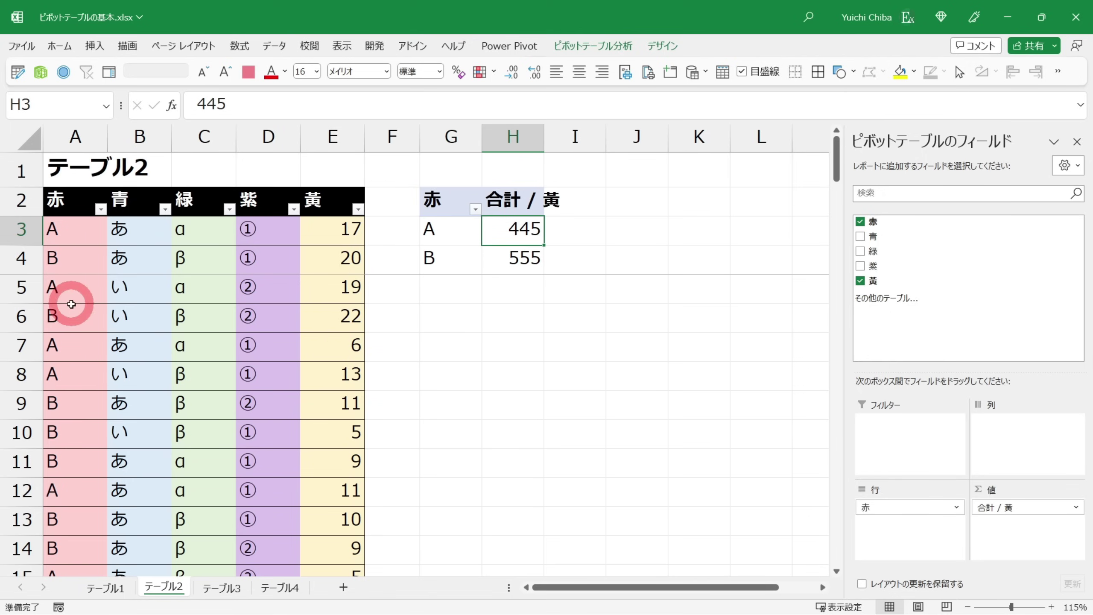
{"action": "left_click_drag", "start_coordinate": [502, 232], "coordinate": [492, 237]}
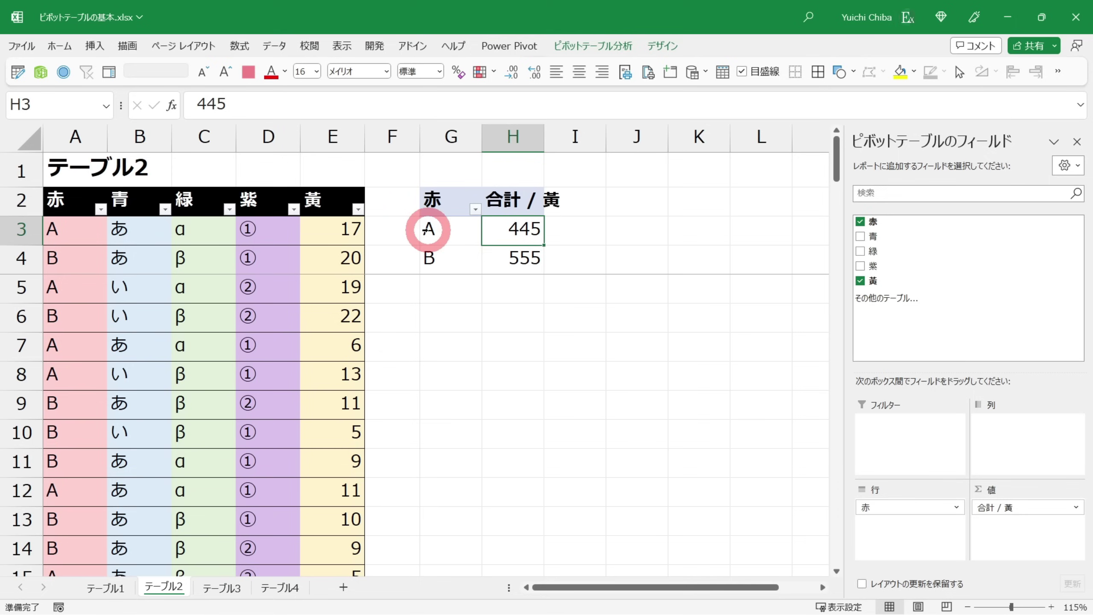
{"action": "left_click", "coordinate": [427, 230]}
{"action": "left_click", "coordinate": [426, 257]}
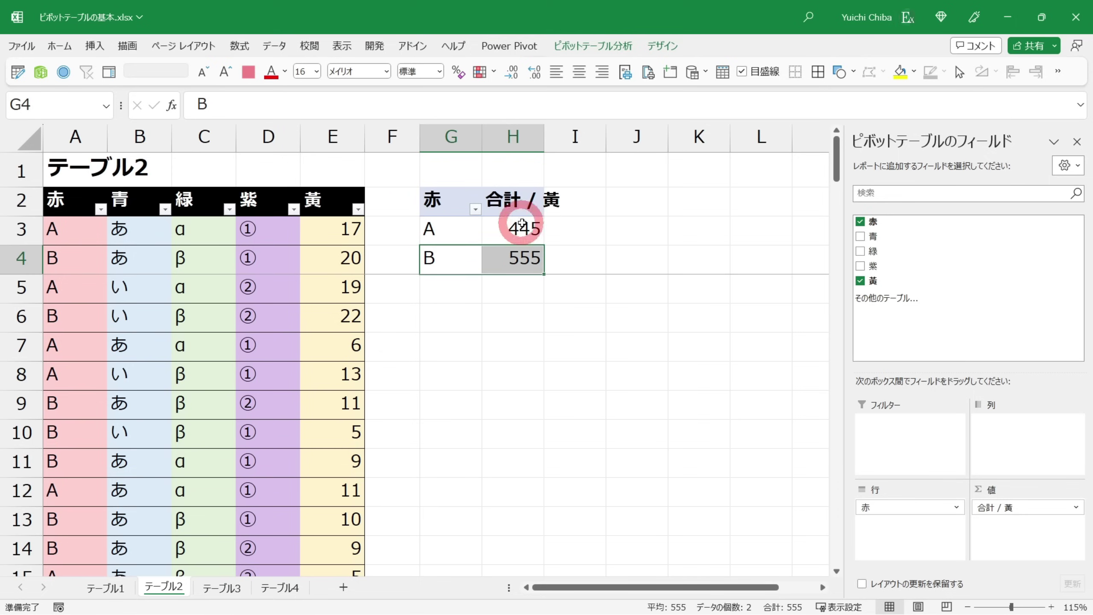
Add the 緑 field to the pivot table's rows beneath 赤
{"action": "left_click", "coordinate": [195, 215]}
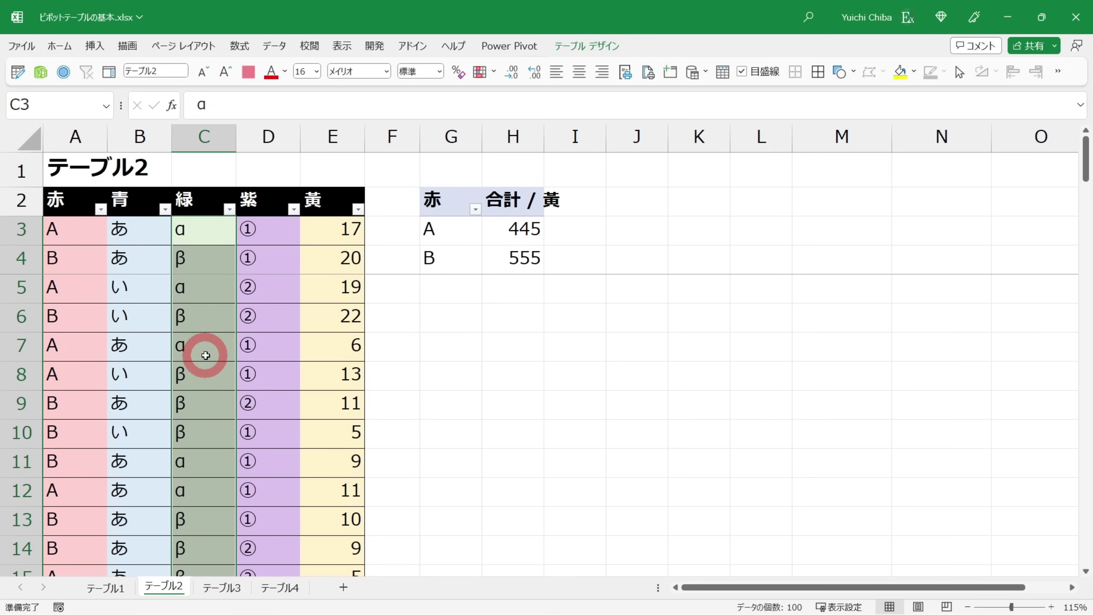
{"action": "left_click", "coordinate": [511, 229]}
{"action": "left_click_drag", "start_coordinate": [878, 257], "coordinate": [886, 525]}
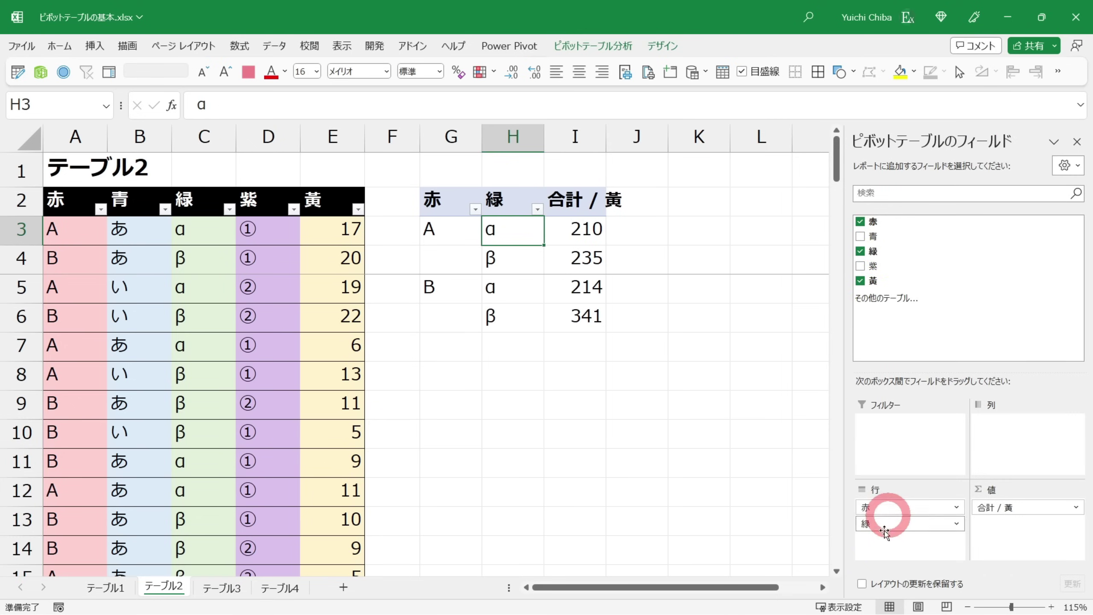
Examine how the 赤 and 緑 row labels group the 黄 sums in the pivot table
{"action": "left_click", "coordinate": [422, 228]}
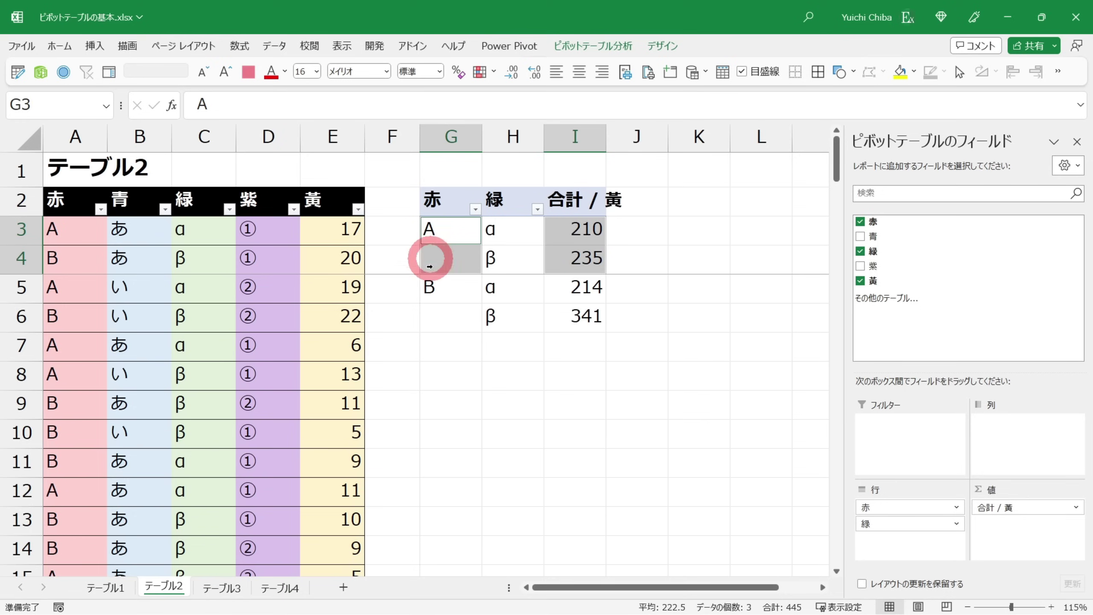
{"action": "left_click", "coordinate": [419, 287]}
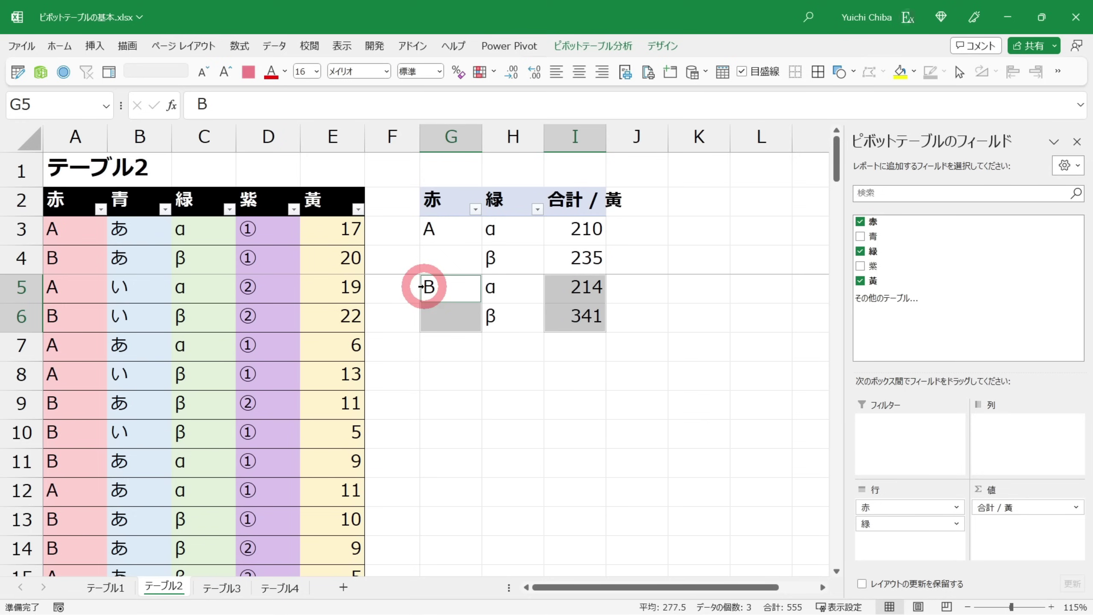
{"action": "left_click", "coordinate": [488, 230]}
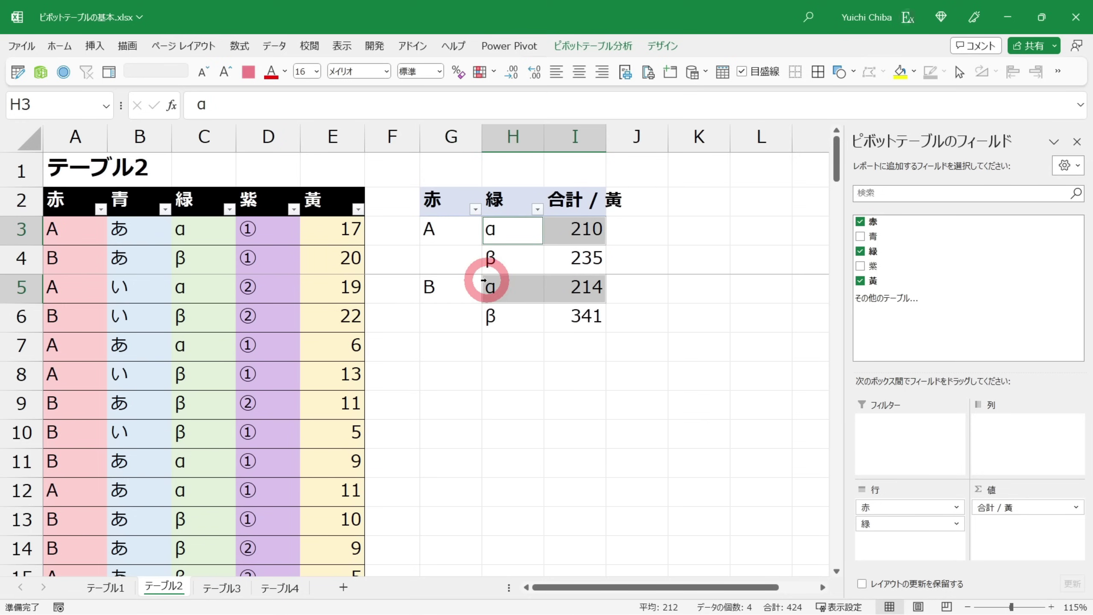
{"action": "left_click", "coordinate": [485, 259]}
{"action": "left_click", "coordinate": [579, 229]}
{"action": "left_click", "coordinate": [591, 257]}
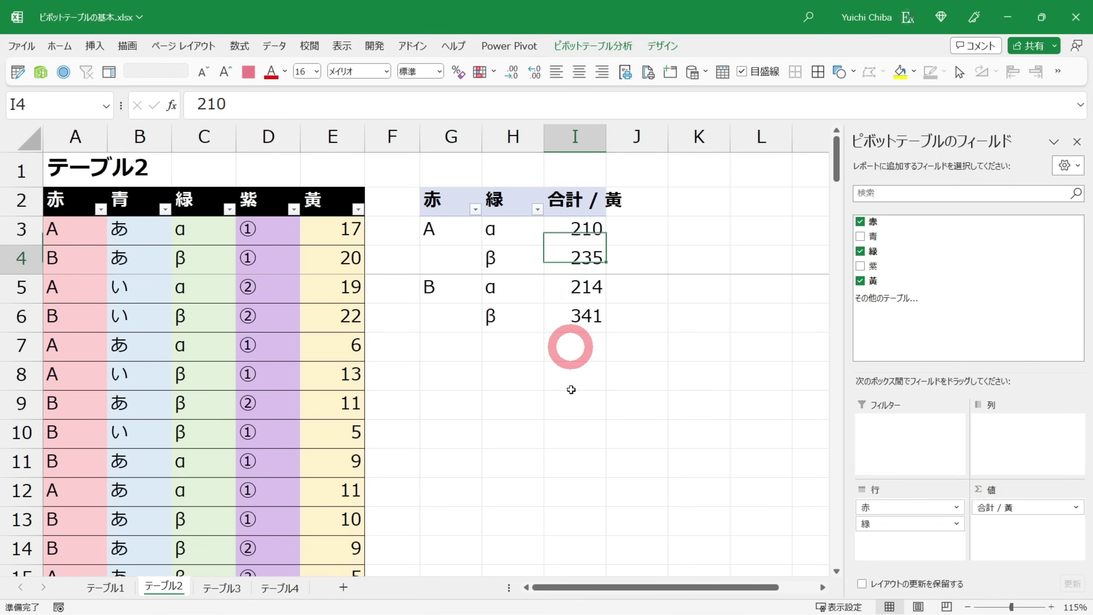
{"action": "key", "text": "Down"}
{"action": "key", "text": "Down"}
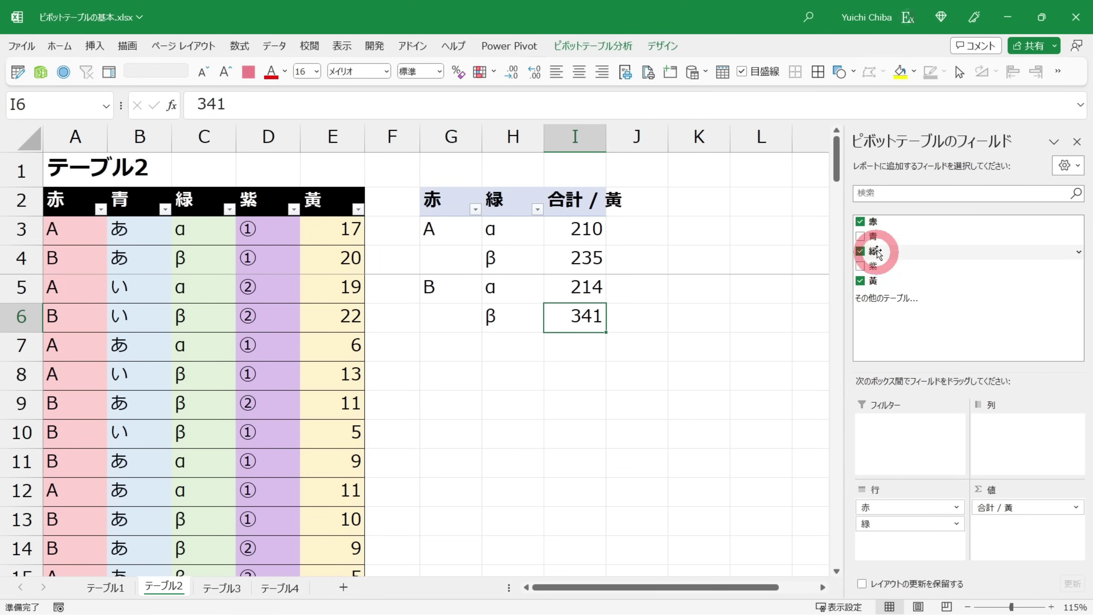
Add the 青 field to the pivot table's columns to split the sums into あ and い
{"action": "left_click_drag", "start_coordinate": [877, 243], "coordinate": [876, 248]}
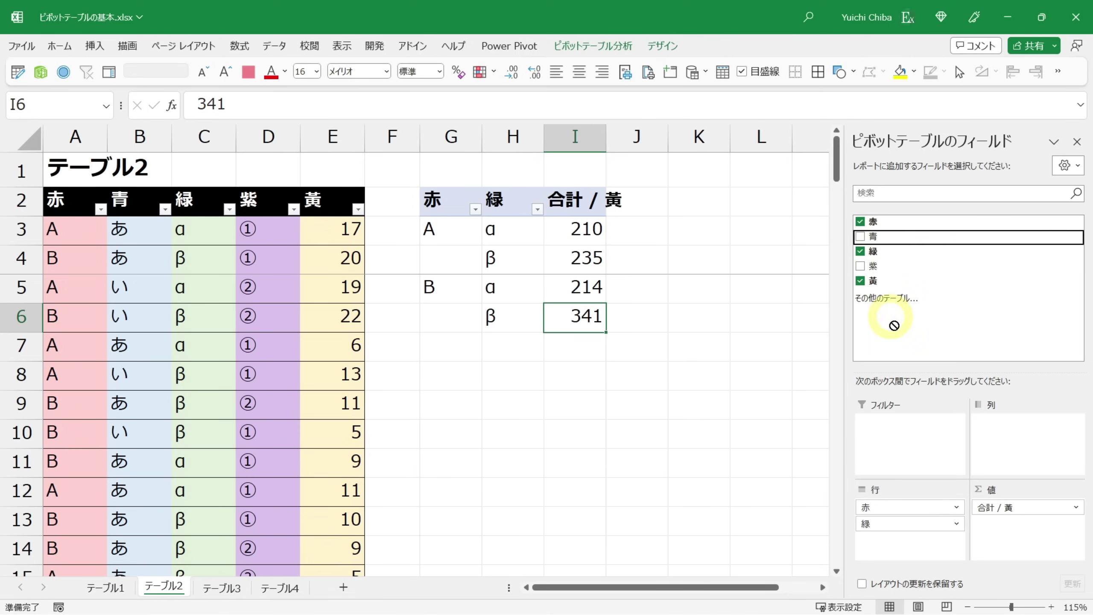
{"action": "left_click_drag", "start_coordinate": [1008, 449], "coordinate": [1007, 448]}
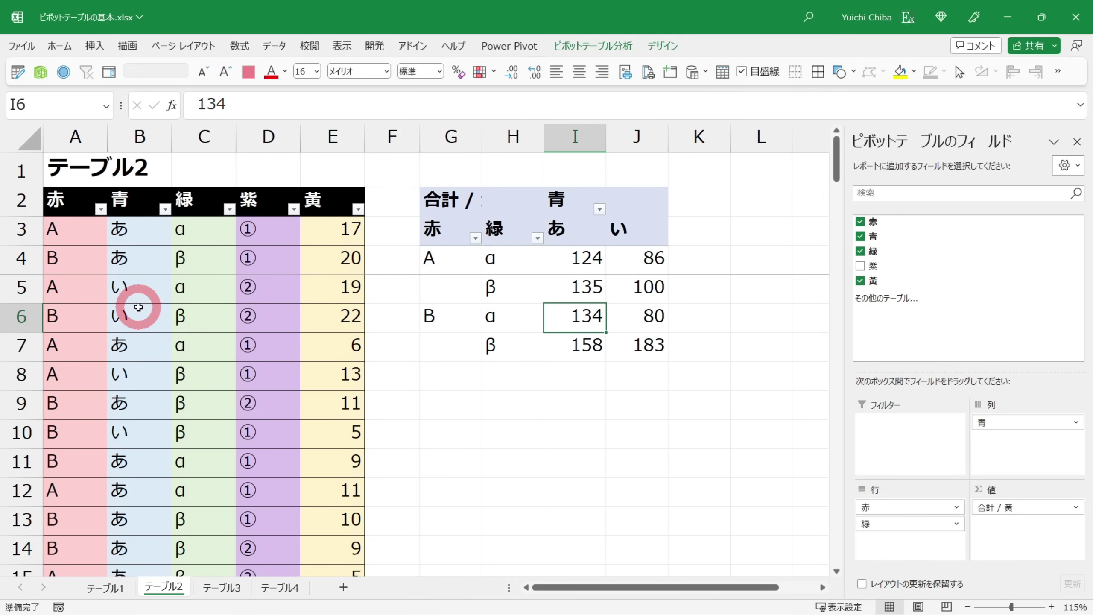
{"action": "left_click_drag", "start_coordinate": [578, 233], "coordinate": [619, 347]}
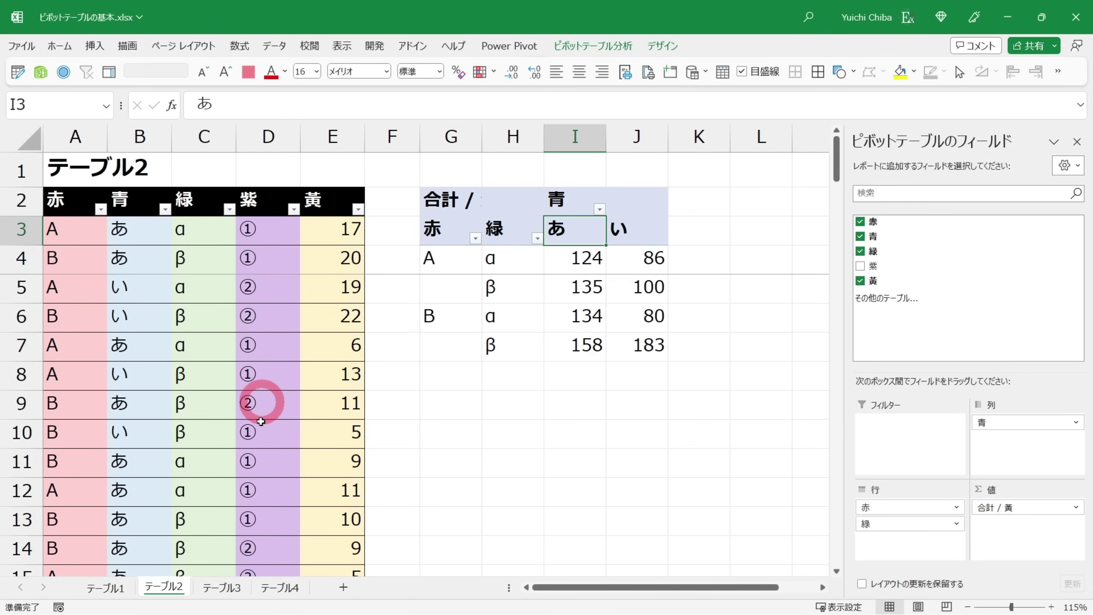
Add the 紫 field to the pivot table's columns beneath 青 and check the nested column groups
{"action": "left_click_drag", "start_coordinate": [1006, 424], "coordinate": [897, 334]}
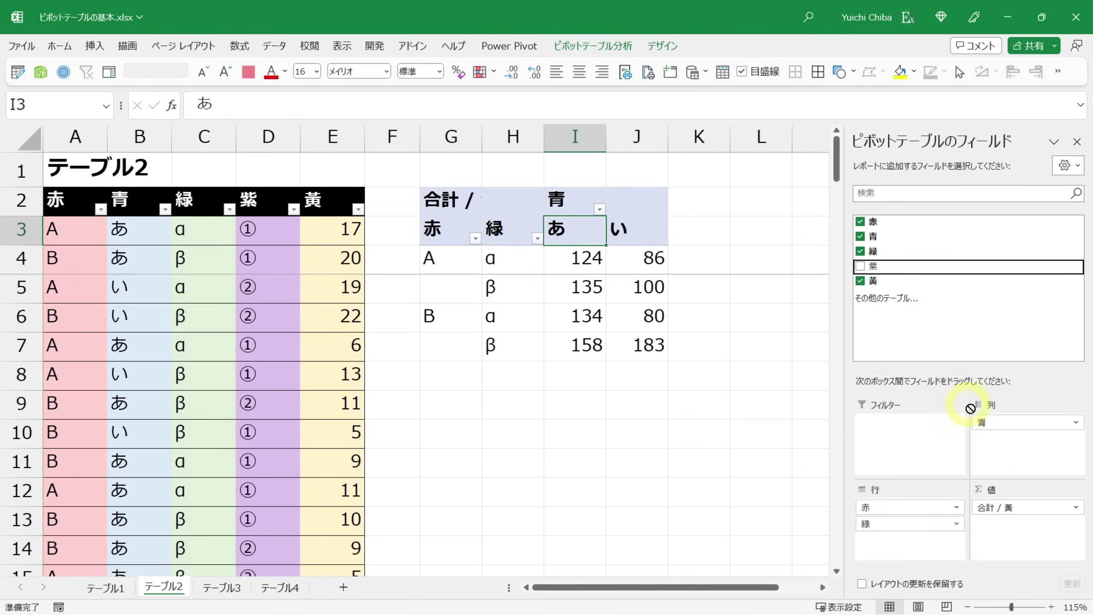
{"action": "left_click_drag", "start_coordinate": [1009, 454], "coordinate": [1003, 452]}
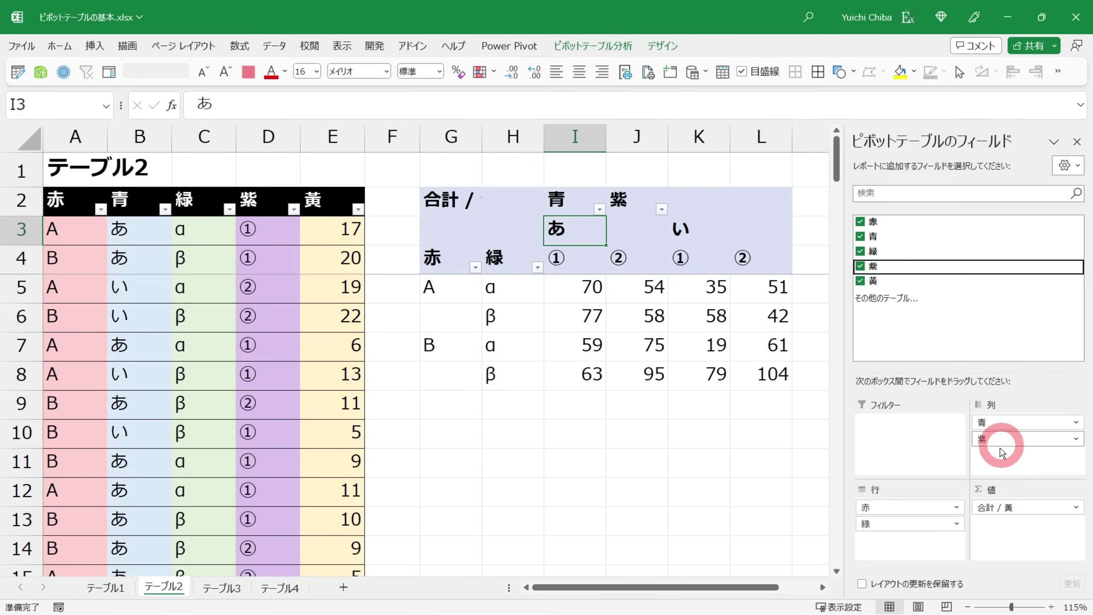
{"action": "left_click_drag", "start_coordinate": [575, 230], "coordinate": [639, 354]}
{"action": "left_click", "coordinate": [562, 259]}
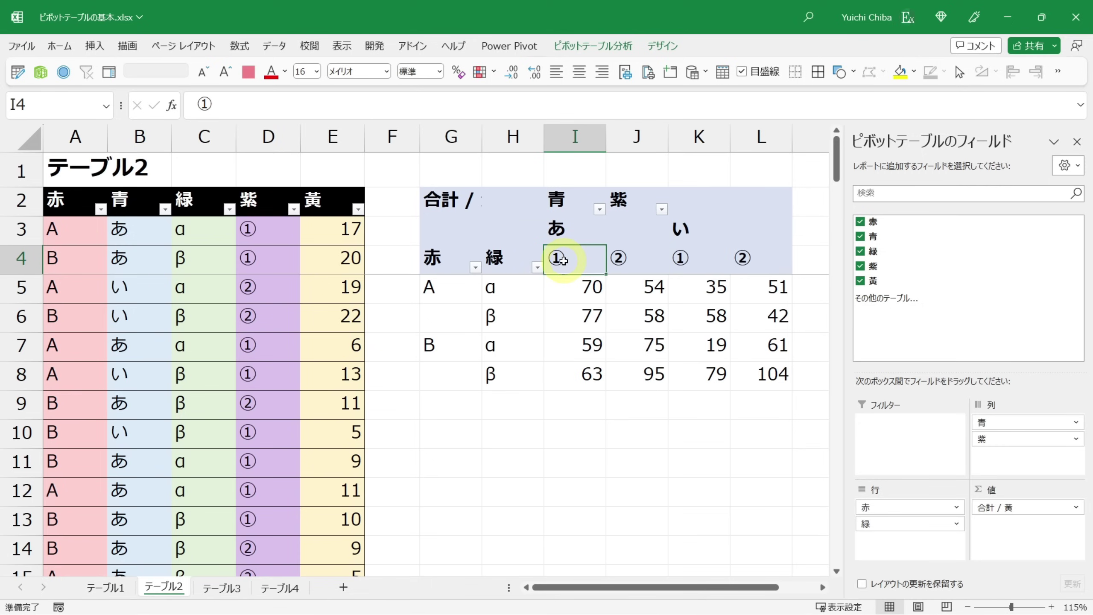
{"action": "left_click_drag", "start_coordinate": [562, 259], "coordinate": [632, 371]}
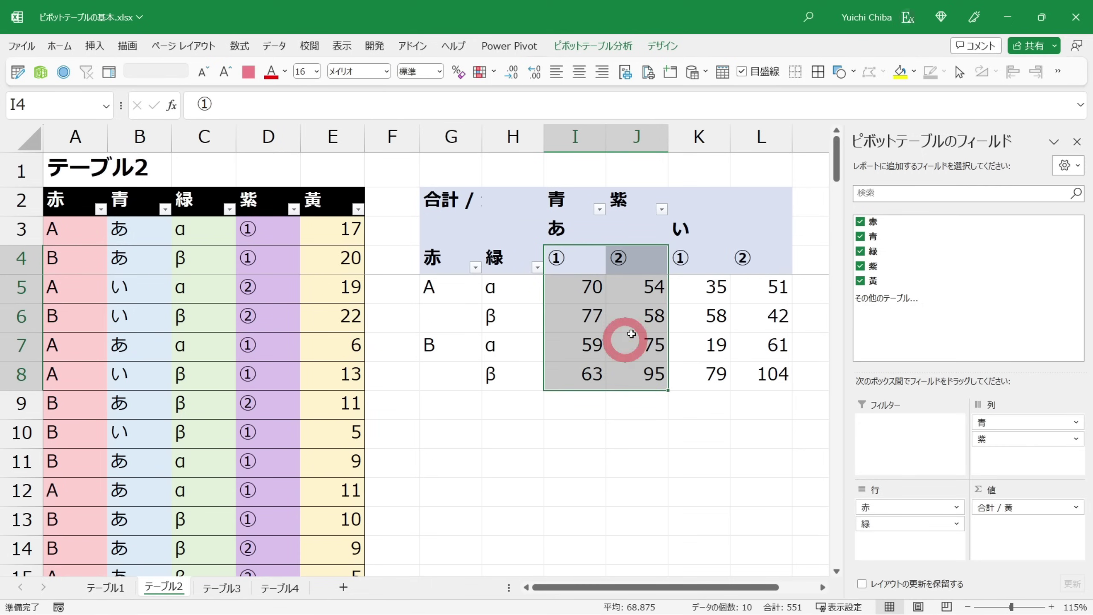
{"action": "left_click_drag", "start_coordinate": [708, 255], "coordinate": [703, 371]}
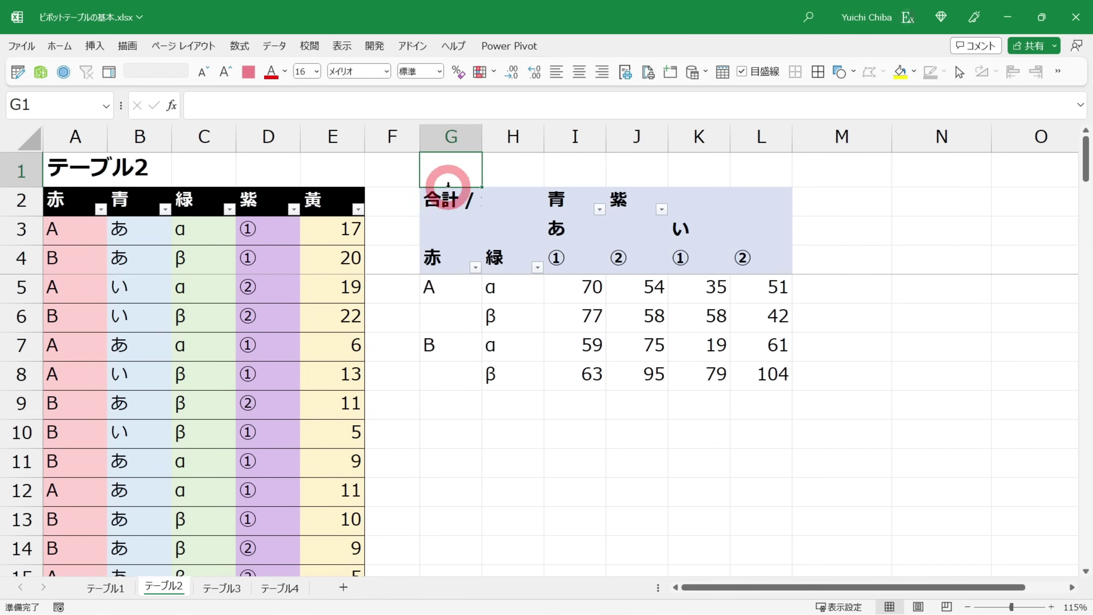
Place 緑 above 赤 in the pivot table's rows, and restore the order with 赤 first
{"action": "left_click", "coordinate": [471, 199]}
{"action": "left_click_drag", "start_coordinate": [999, 500], "coordinate": [896, 503]}
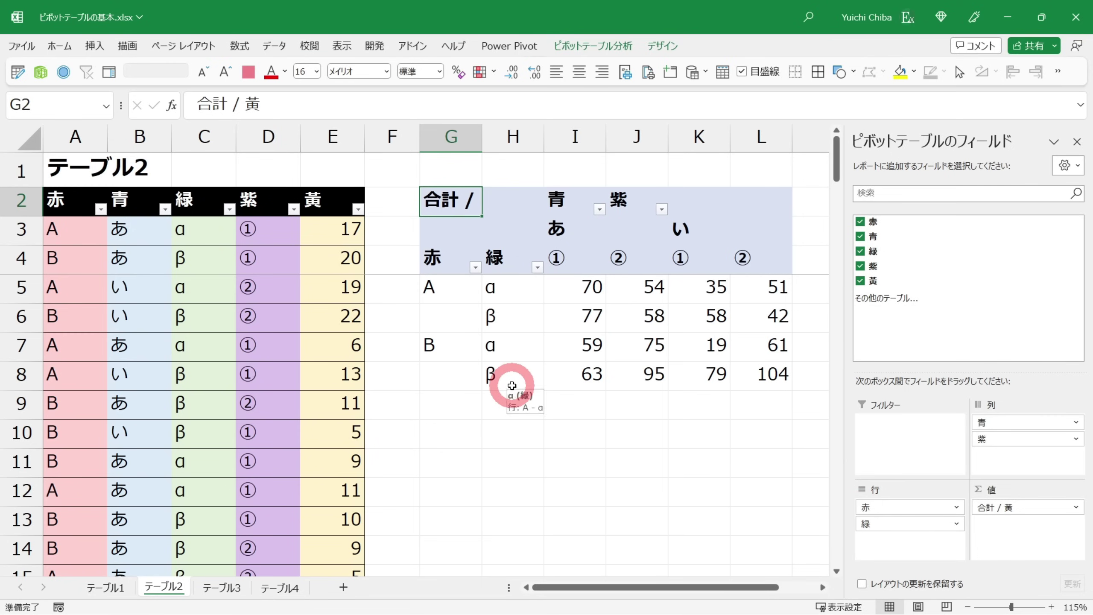
{"action": "left_click_drag", "start_coordinate": [873, 506], "coordinate": [874, 527]}
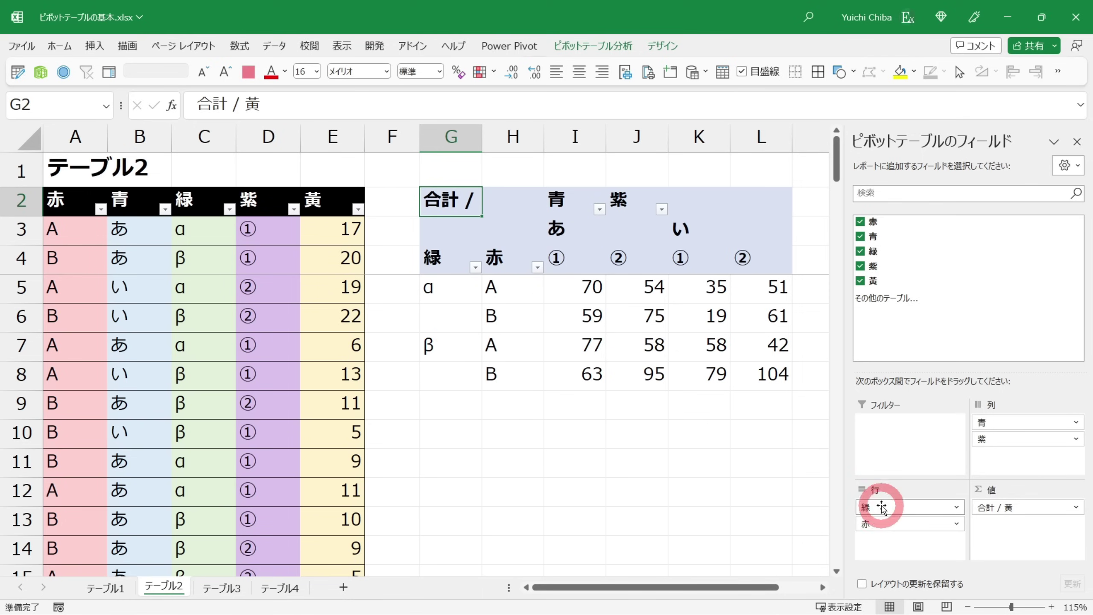
{"action": "left_click_drag", "start_coordinate": [882, 507], "coordinate": [890, 533]}
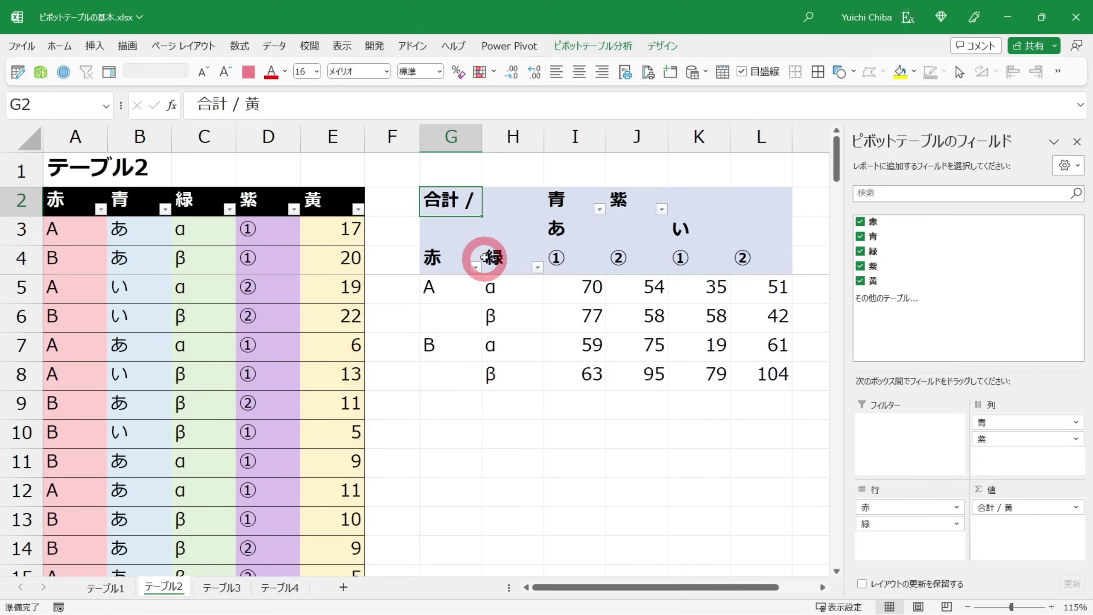
{"action": "left_click", "coordinate": [426, 228]}
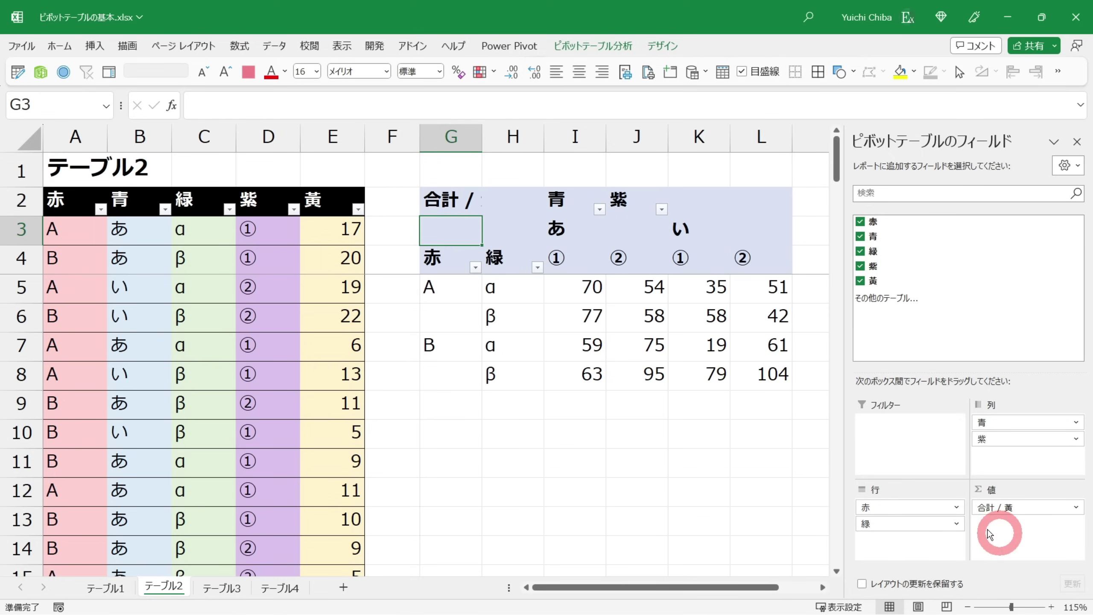
{"action": "left_click_drag", "start_coordinate": [495, 436], "coordinate": [469, 439]}
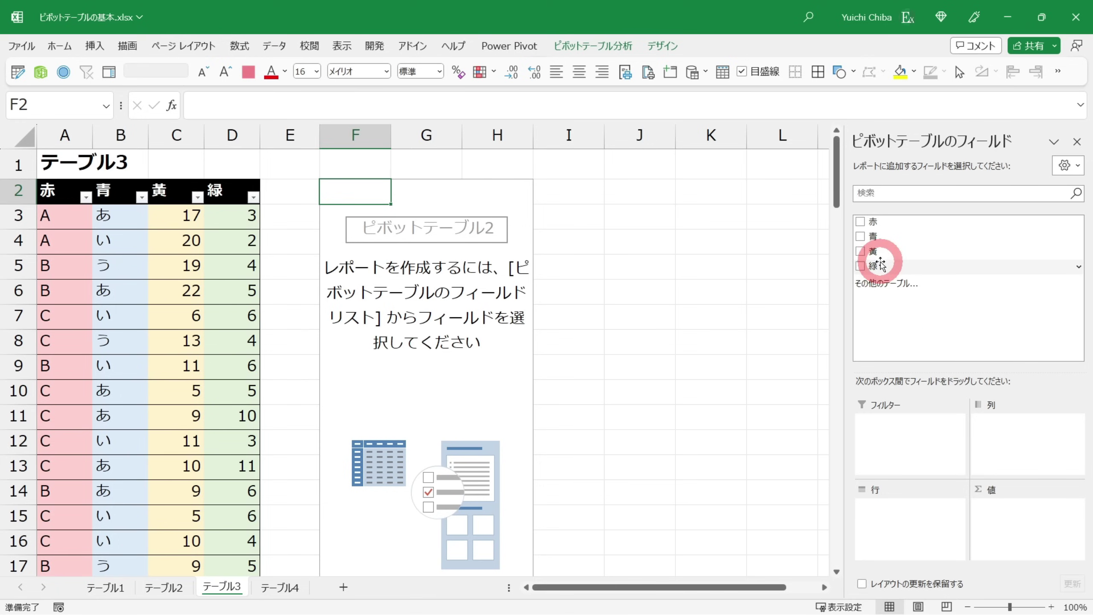
Add the 黄 and 緑 fields to the values of the pivot table on the テーブル3 sheet
{"action": "left_click_drag", "start_coordinate": [874, 257], "coordinate": [1002, 515]}
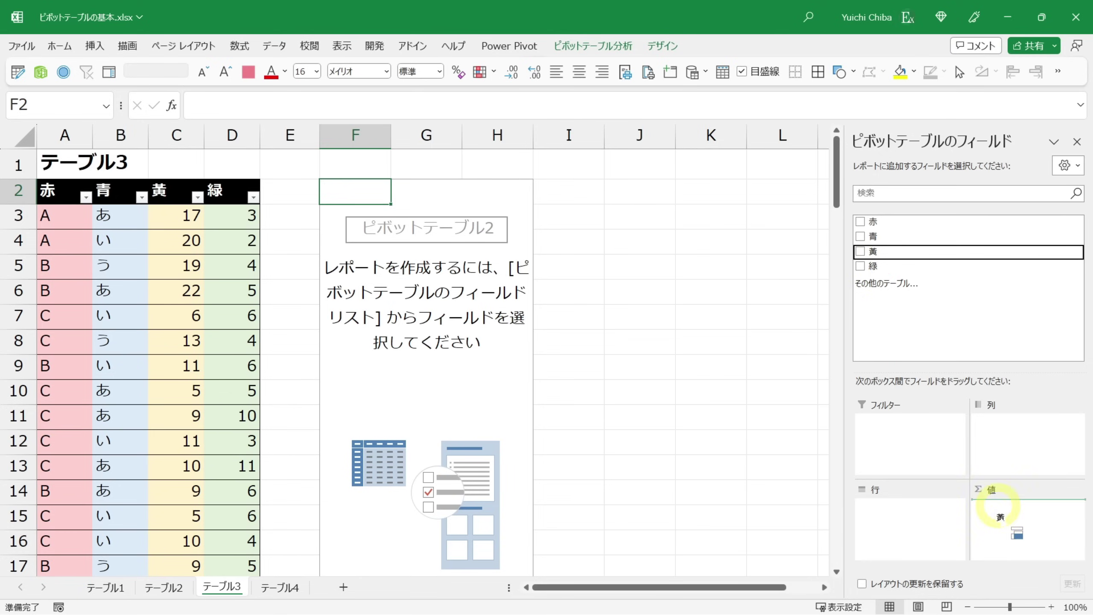
{"action": "left_click", "coordinate": [372, 217]}
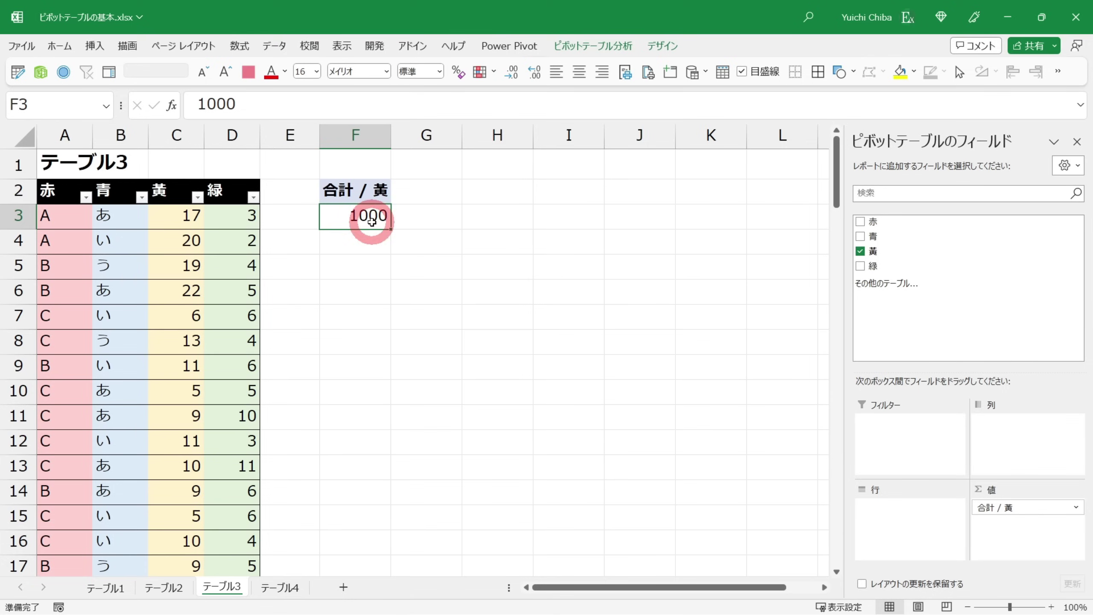
{"action": "left_click_drag", "start_coordinate": [875, 269], "coordinate": [885, 327]}
{"action": "left_click_drag", "start_coordinate": [964, 477], "coordinate": [1005, 526]}
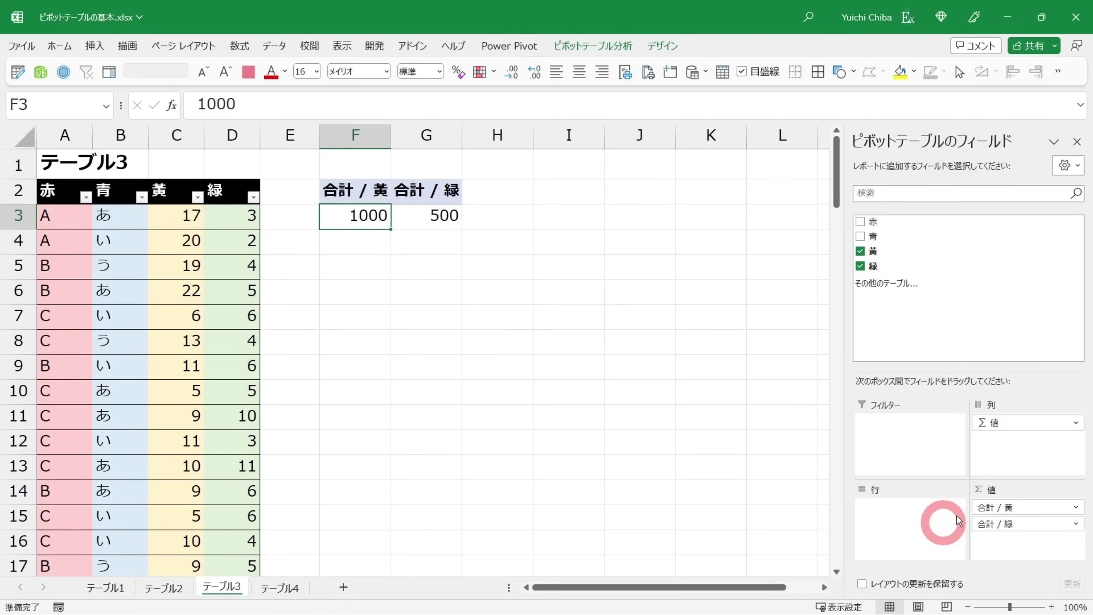
{"action": "left_click", "coordinate": [430, 215]}
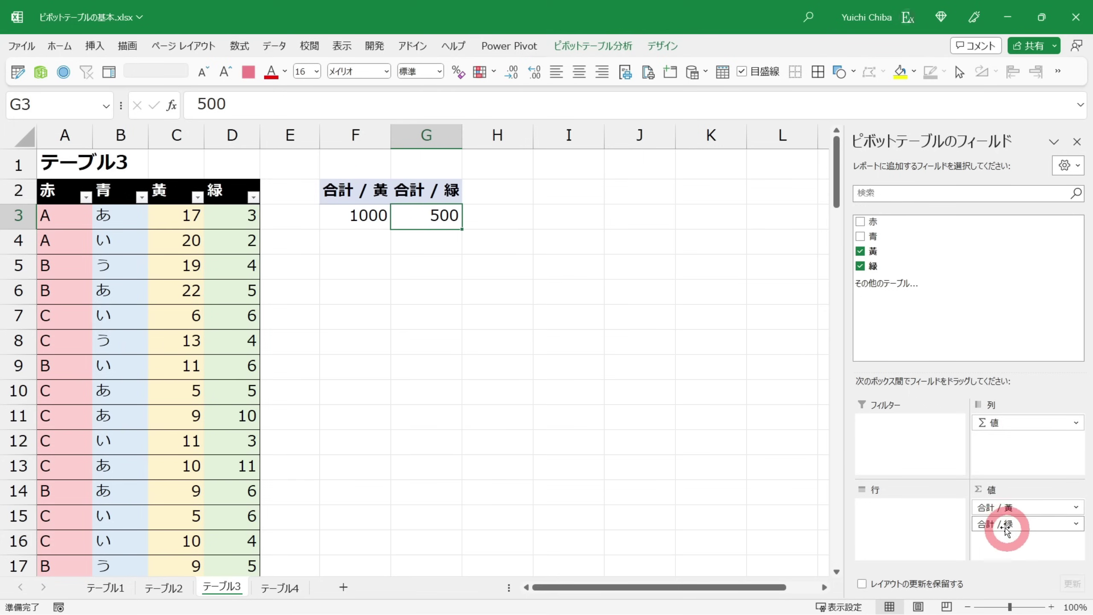
{"action": "left_click_drag", "start_coordinate": [998, 510], "coordinate": [1002, 527]}
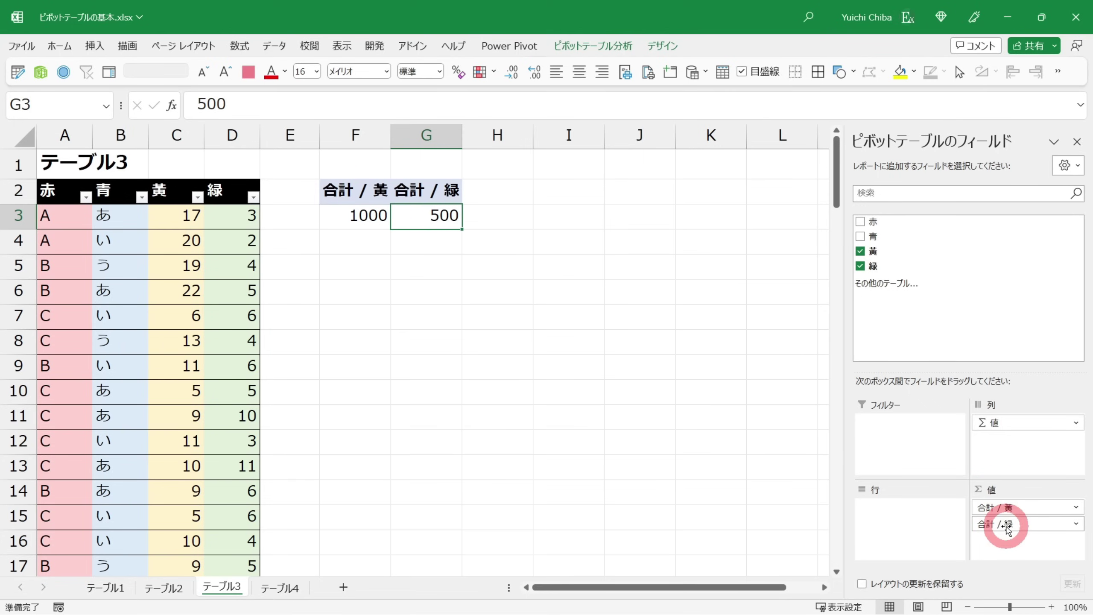
Add the 赤 field to the rows of the テーブル3 pivot table to break down both sums
{"action": "left_click", "coordinate": [370, 217]}
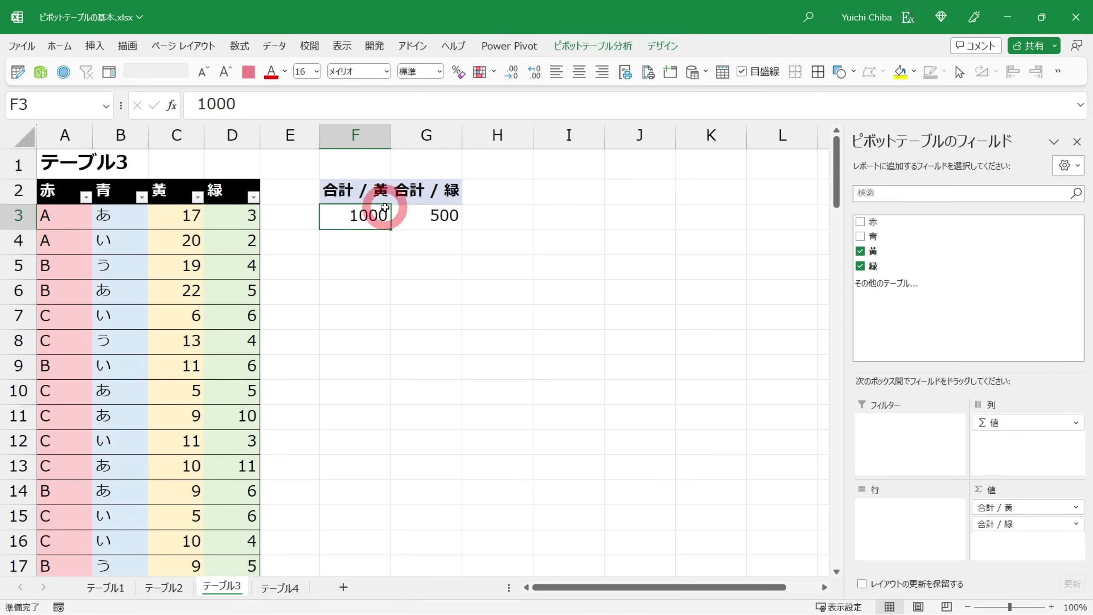
{"action": "left_click", "coordinate": [419, 214]}
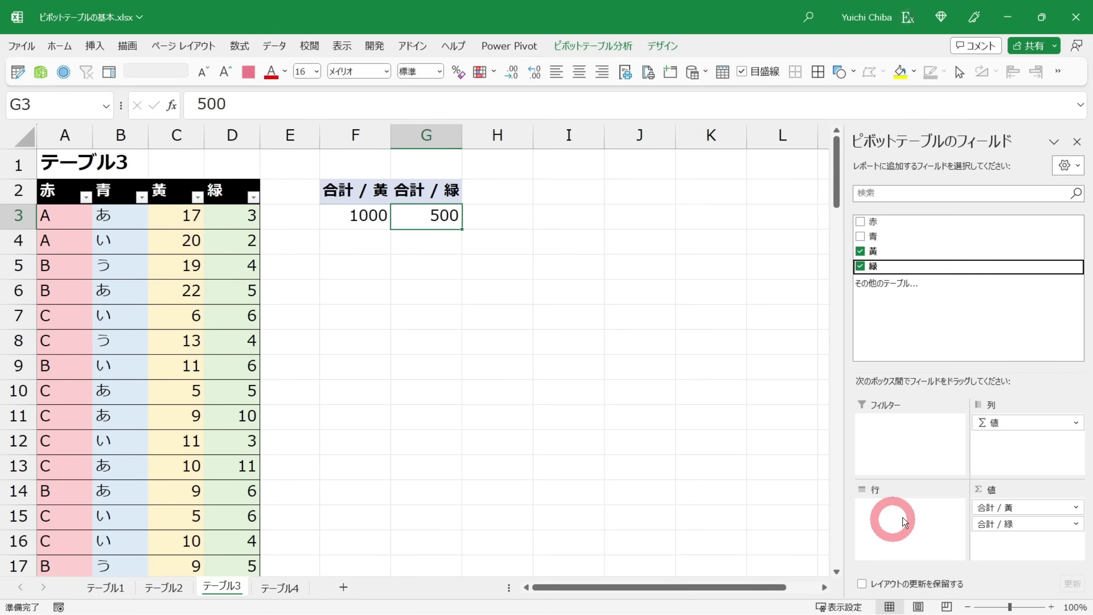
{"action": "left_click_drag", "start_coordinate": [873, 228], "coordinate": [883, 518]}
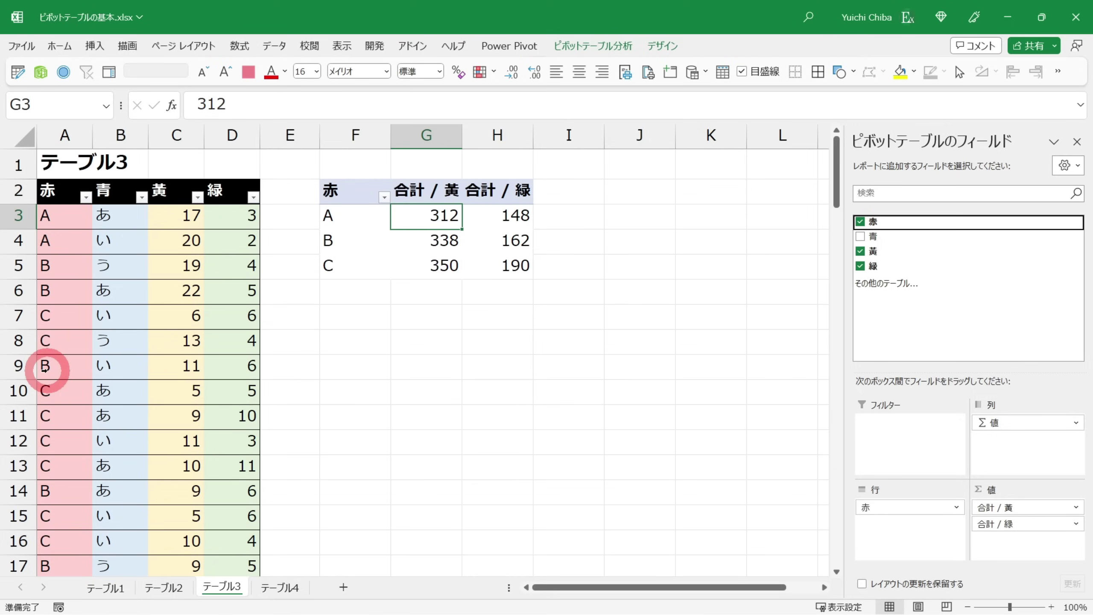
Check the 黄 and 緑 sums per 赤 item, and add the 青 field to the pivot table's columns beneath Σ 値
{"action": "left_click_drag", "start_coordinate": [430, 216], "coordinate": [439, 268]}
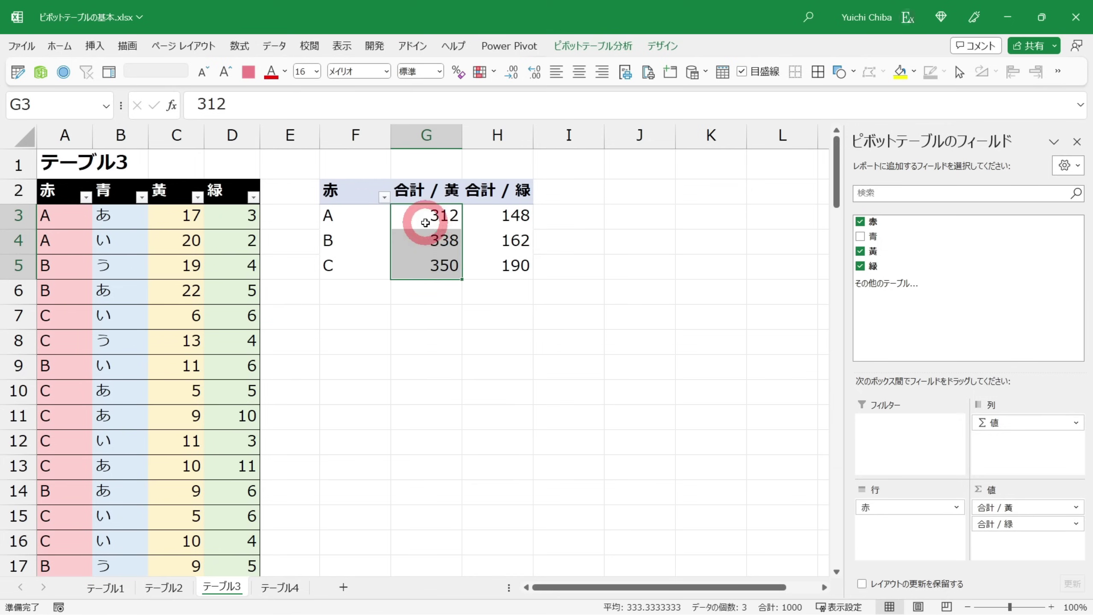
{"action": "left_click", "coordinate": [491, 217]}
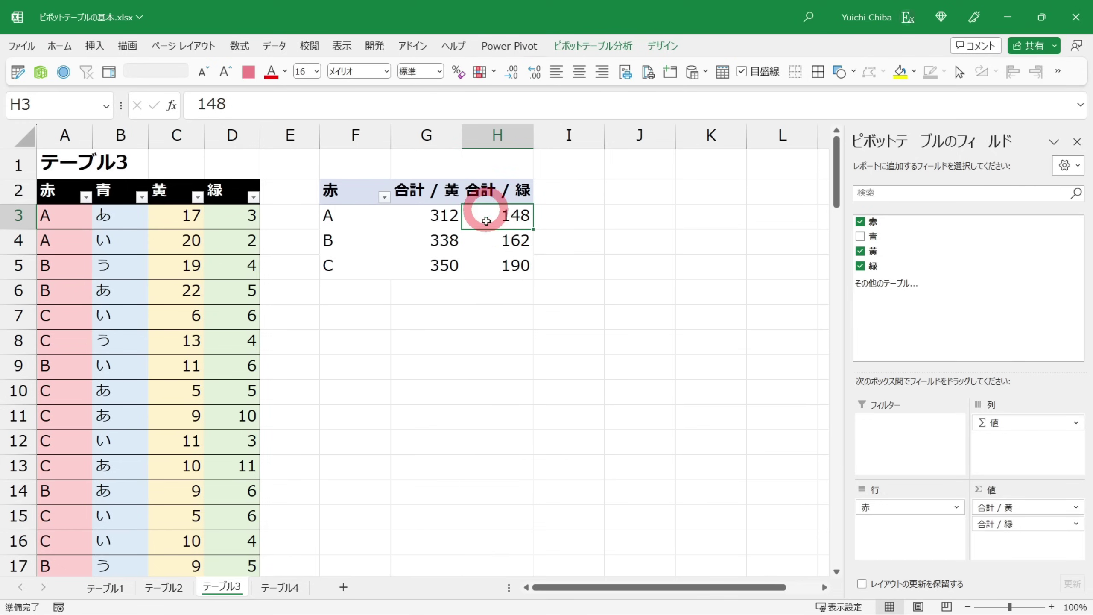
{"action": "left_click", "coordinate": [478, 266]}
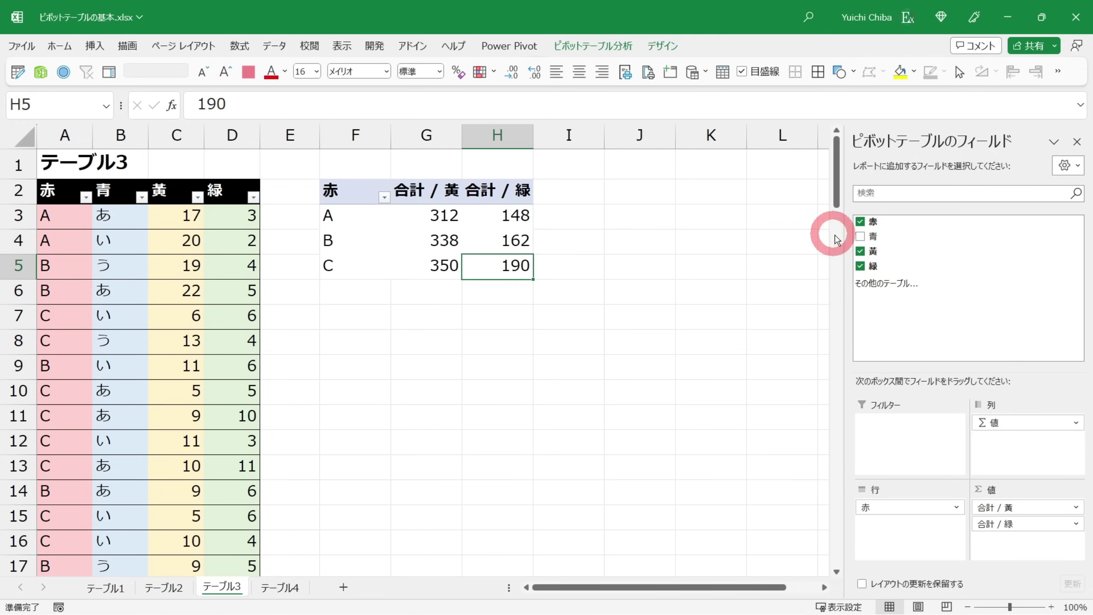
{"action": "left_click_drag", "start_coordinate": [878, 236], "coordinate": [948, 409]}
{"action": "left_click_drag", "start_coordinate": [1001, 457], "coordinate": [1001, 457]}
Examine how the 合計 / 黄 and 合計 / 緑 blocks are each broken down by 青 across the columns
{"action": "left_click", "coordinate": [399, 295]}
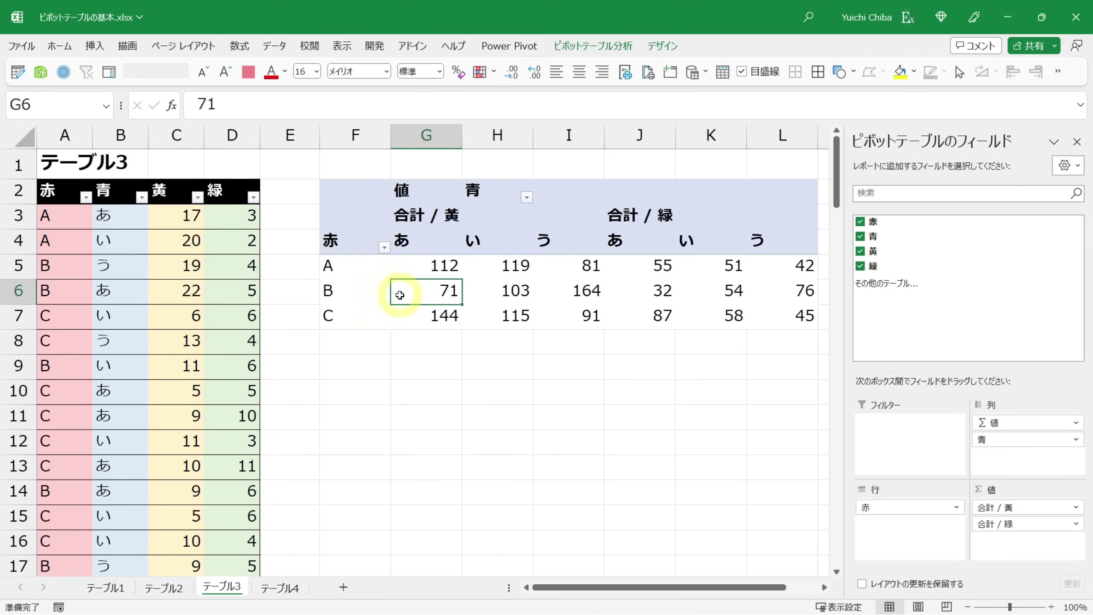
{"action": "key", "text": "Down"}
{"action": "key", "text": "Up"}
{"action": "key", "text": "Up"}
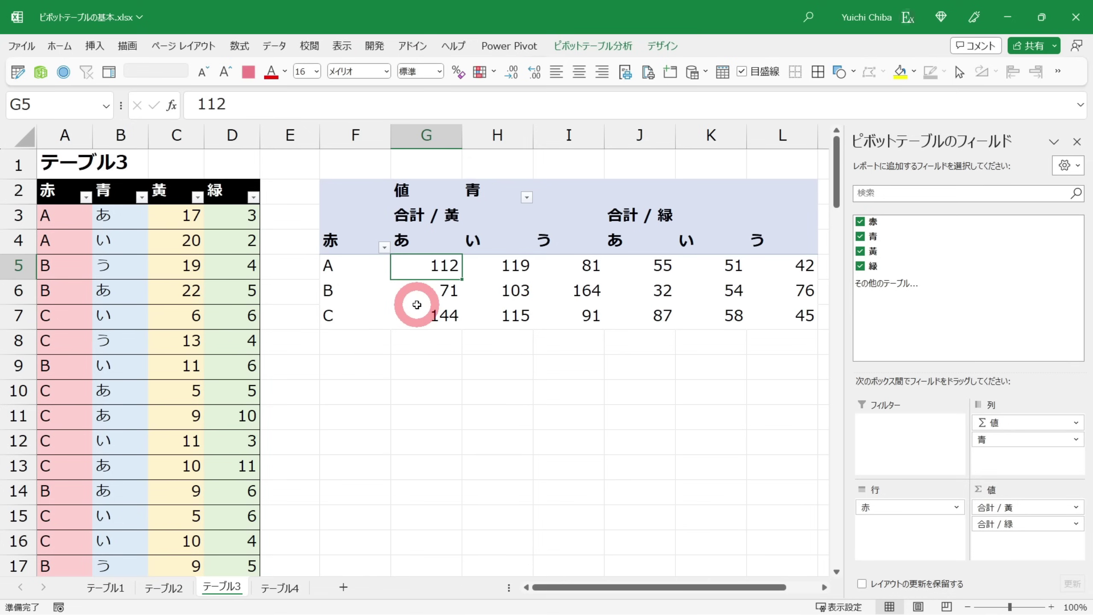
{"action": "key", "text": "shift+Right"}
{"action": "key", "text": "shift+Right"}
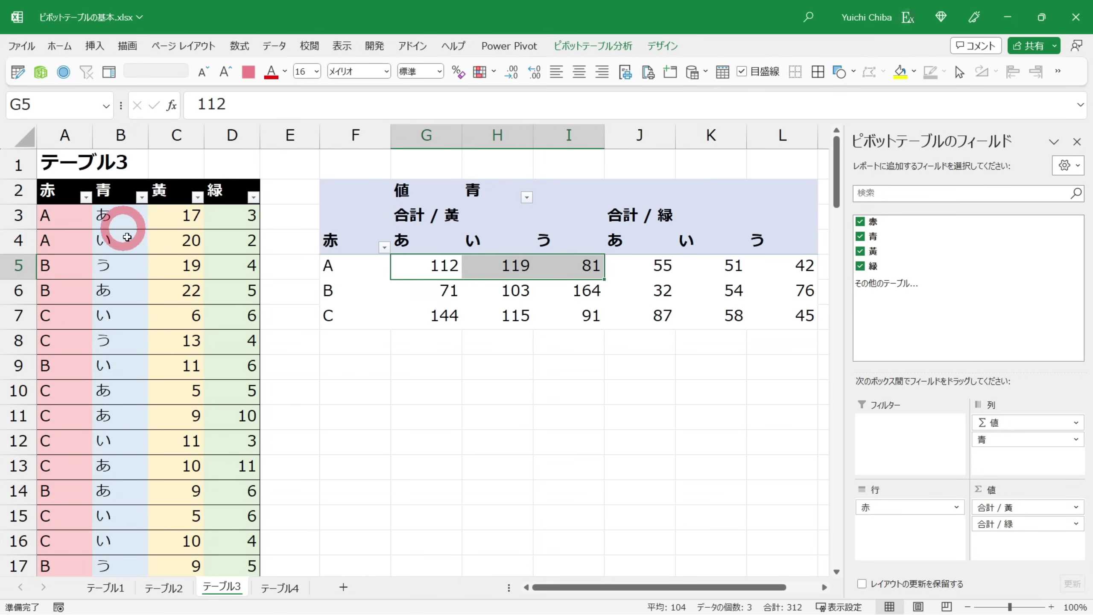
{"action": "left_click_drag", "start_coordinate": [451, 239], "coordinate": [540, 262]}
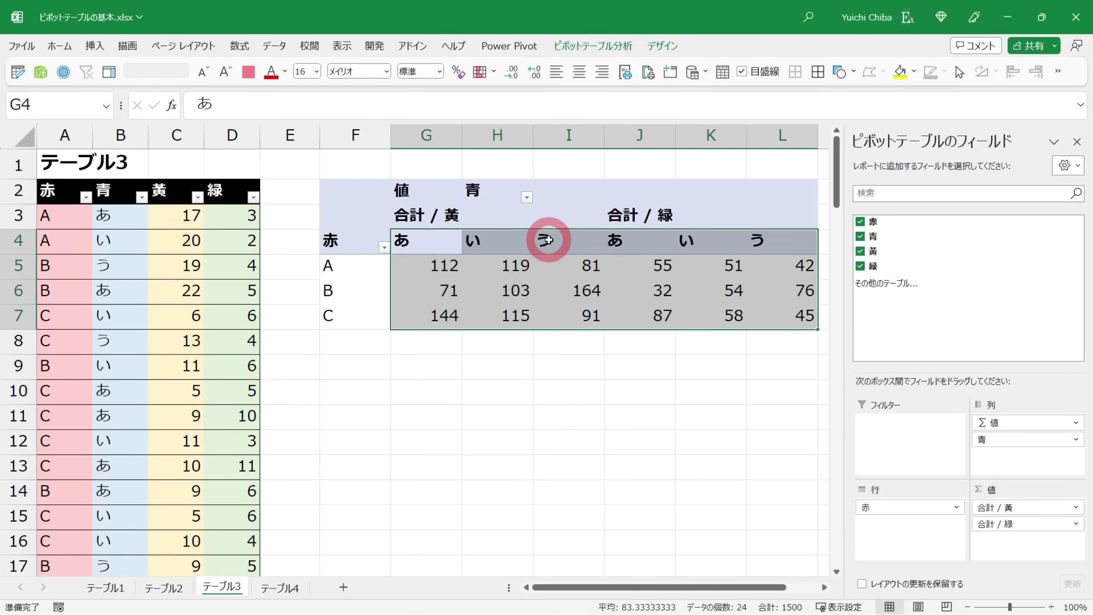
{"action": "left_click", "coordinate": [551, 242]}
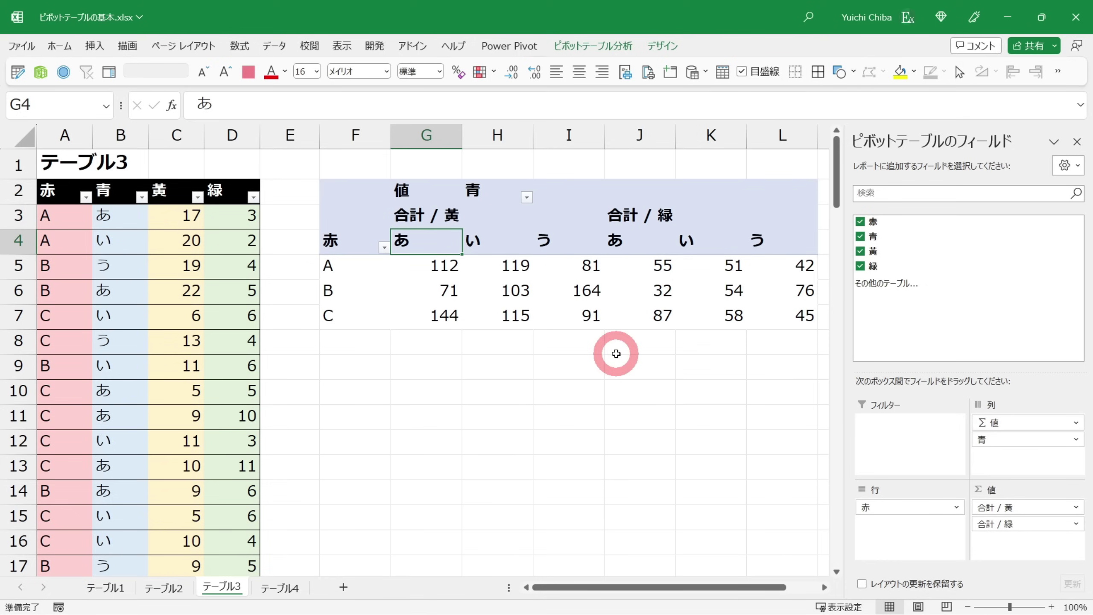
{"action": "left_click", "coordinate": [444, 216]}
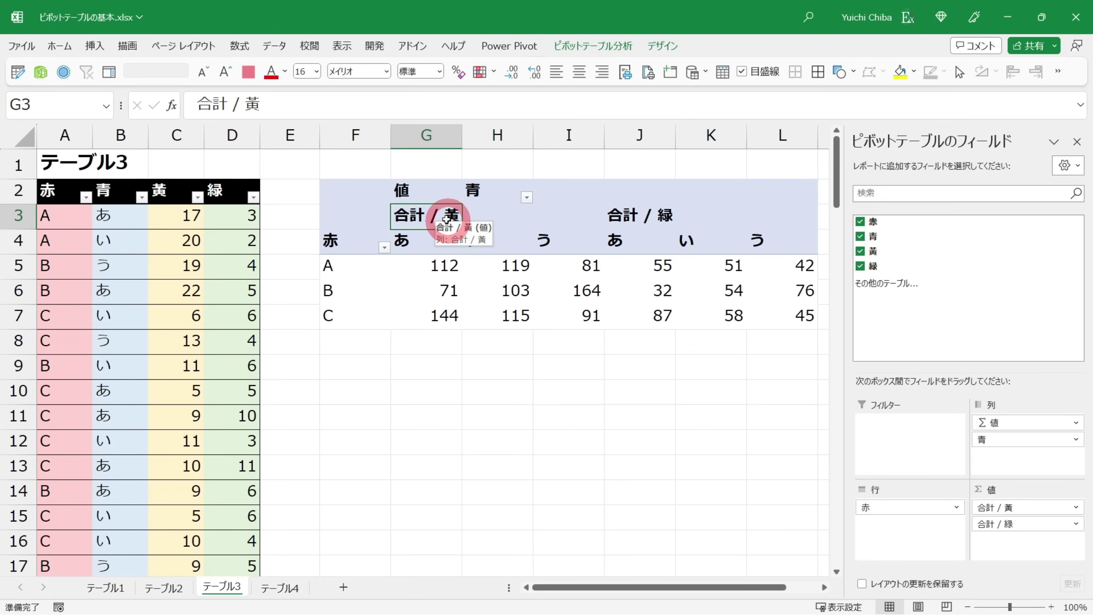
{"action": "left_click_drag", "start_coordinate": [472, 236], "coordinate": [568, 325]}
{"action": "left_click", "coordinate": [653, 215]}
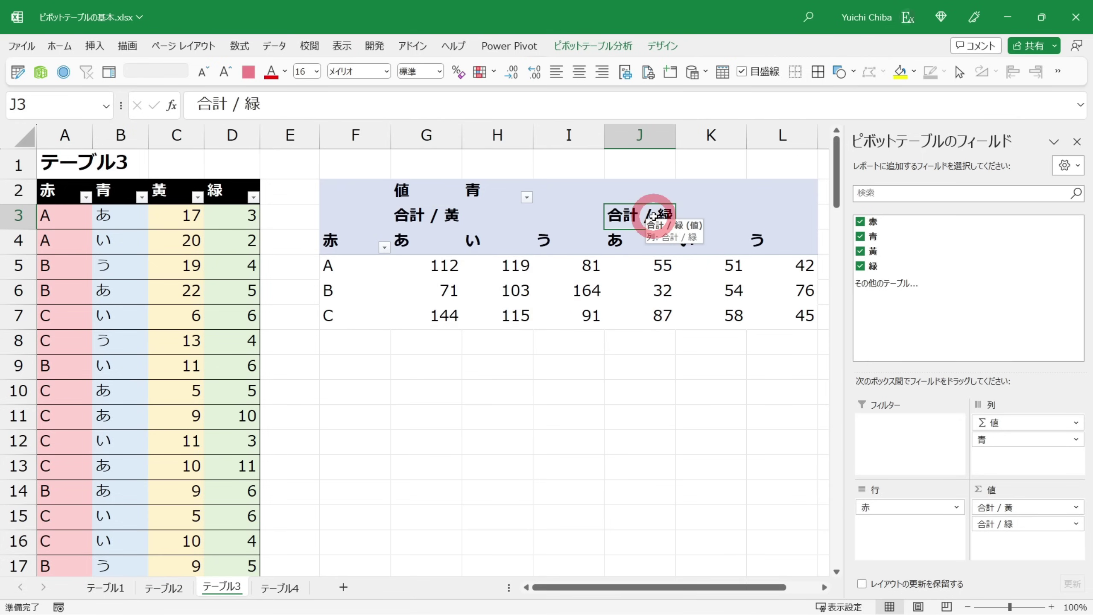
{"action": "left_click_drag", "start_coordinate": [648, 214], "coordinate": [746, 301]}
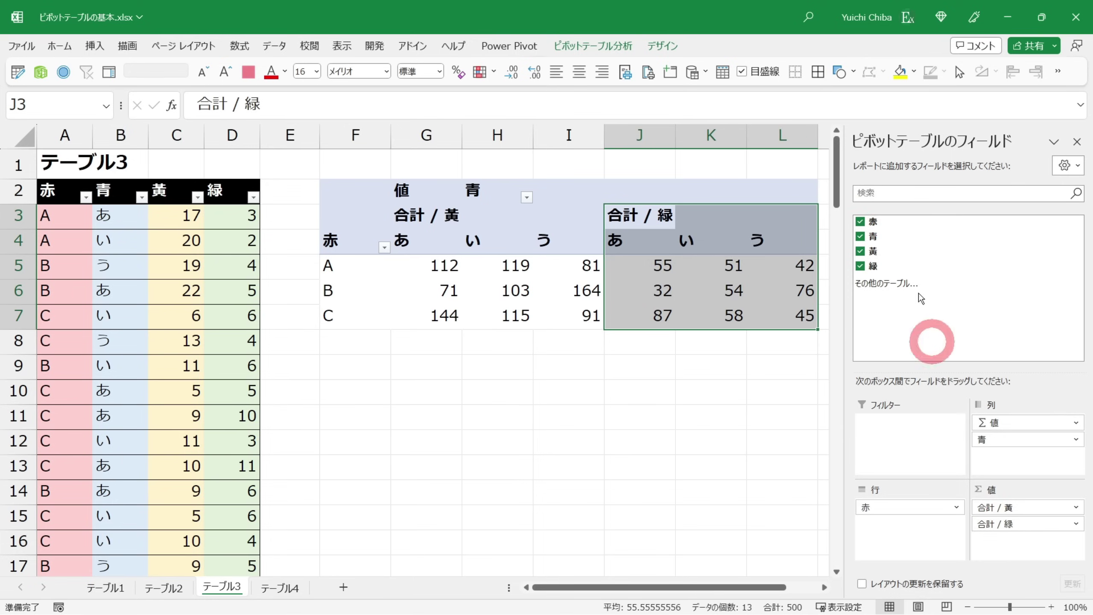
{"action": "left_click", "coordinate": [654, 217]}
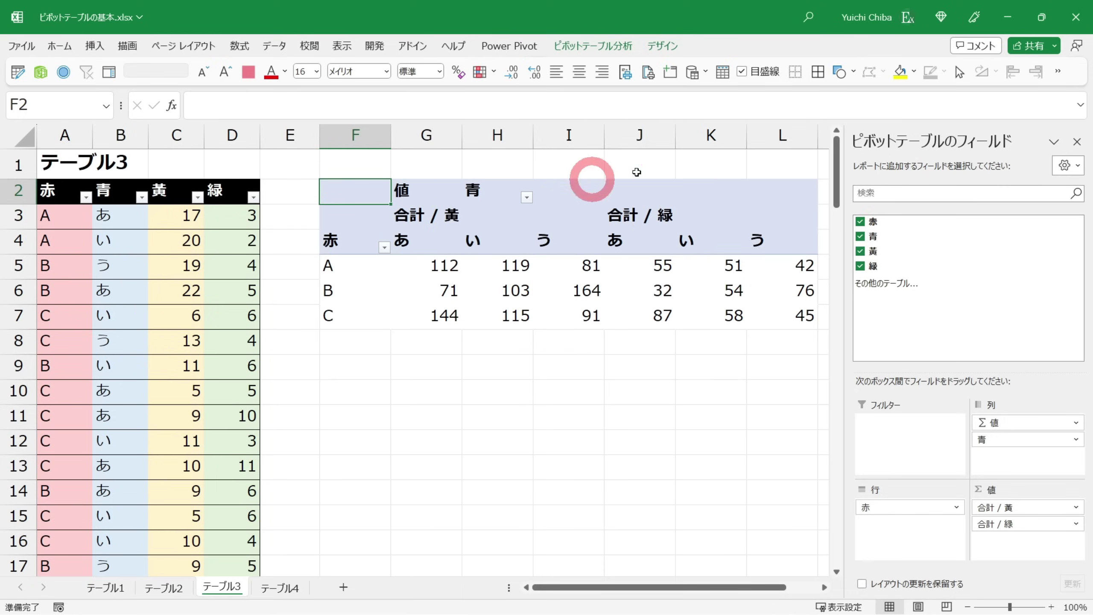
Switch to the テーブル4 sheet and add the 黄 field to the values of its empty pivot table
{"action": "key", "text": "ctrl+Page_Down"}
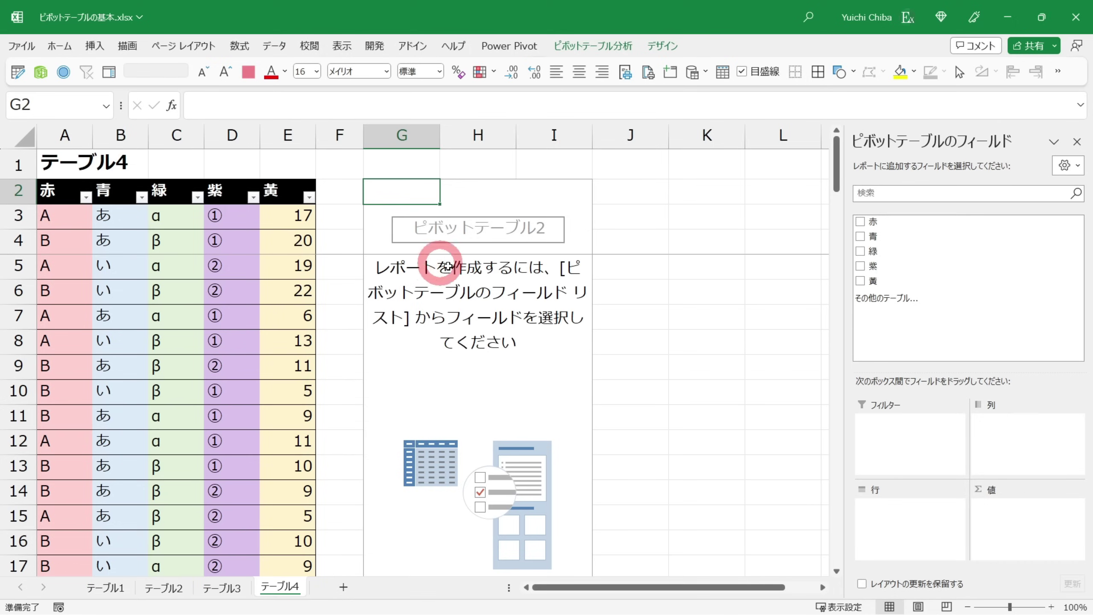
{"action": "left_click_drag", "start_coordinate": [875, 282], "coordinate": [1001, 525]}
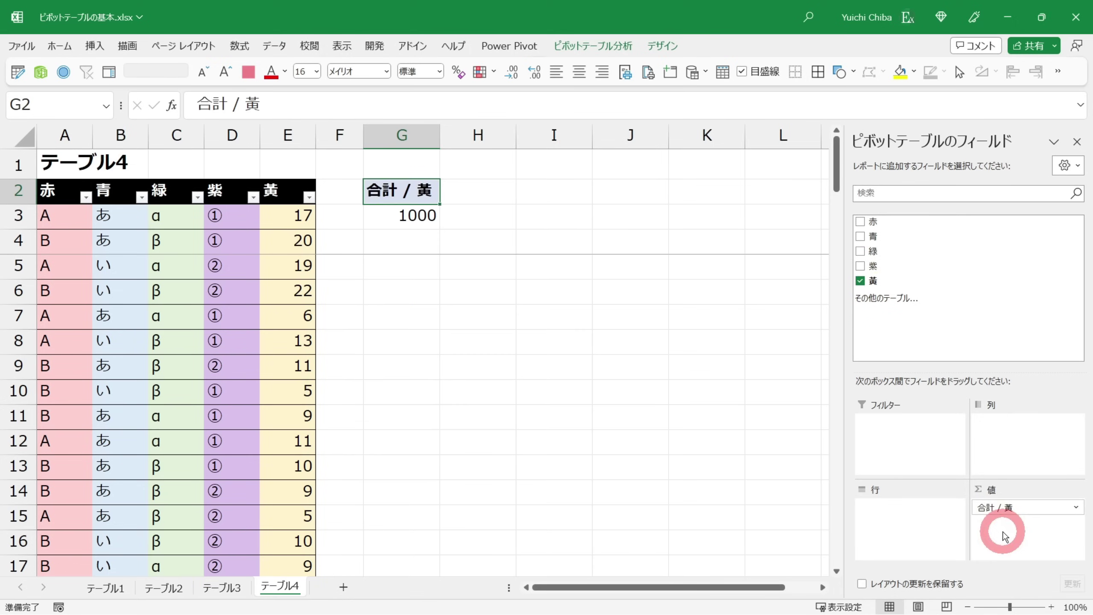
{"action": "left_click", "coordinate": [385, 217]}
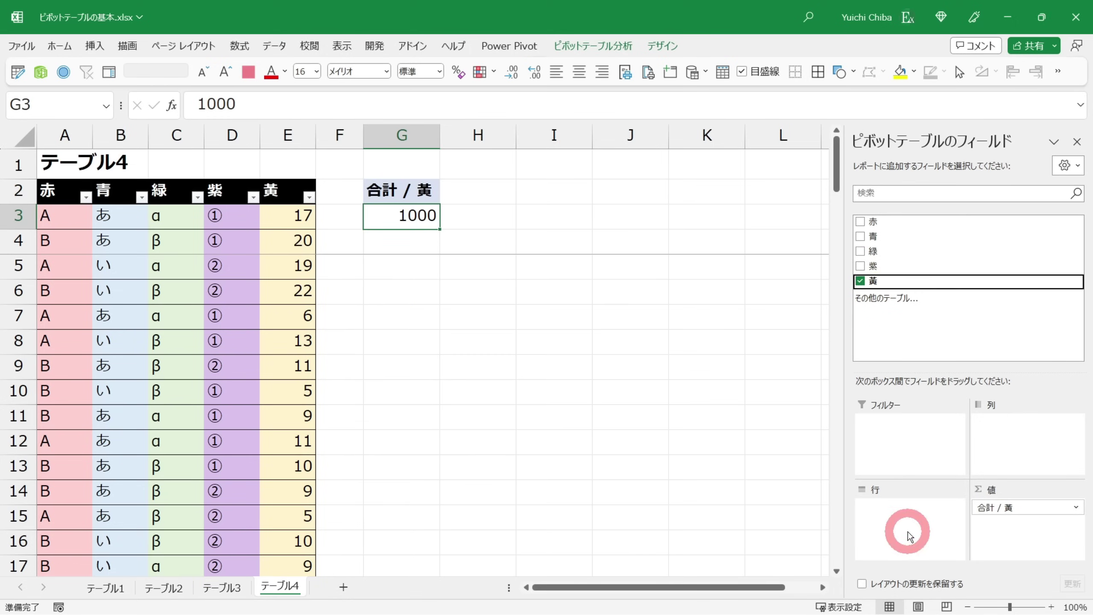
Add the 赤 field to the rows of the テーブル4 pivot table and check the 総計 row against the A and B sums
{"action": "left_click_drag", "start_coordinate": [878, 224], "coordinate": [901, 514]}
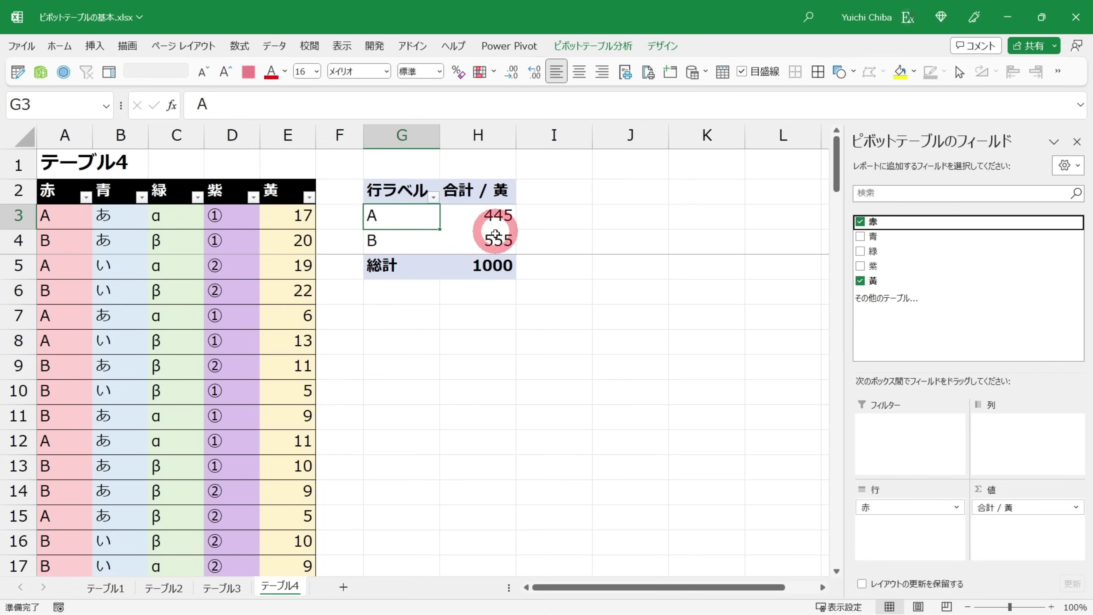
{"action": "left_click", "coordinate": [472, 221]}
{"action": "left_click_drag", "start_coordinate": [460, 249], "coordinate": [471, 224]}
{"action": "left_click", "coordinate": [465, 269]}
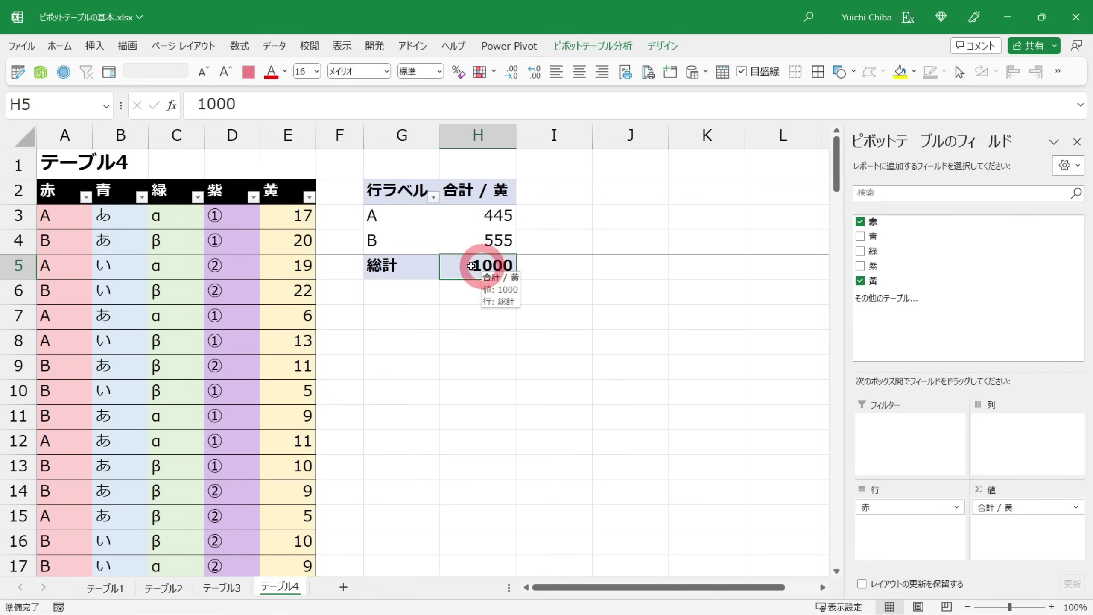
{"action": "left_click", "coordinate": [425, 269]}
{"action": "left_click", "coordinate": [476, 266]}
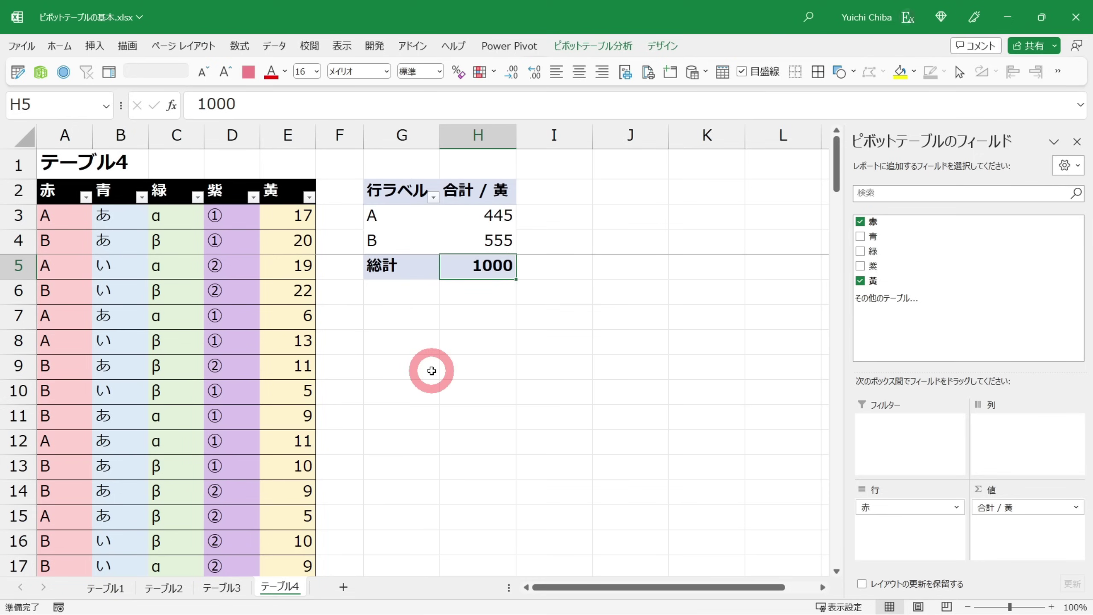
{"action": "left_click_drag", "start_coordinate": [404, 268], "coordinate": [491, 210]}
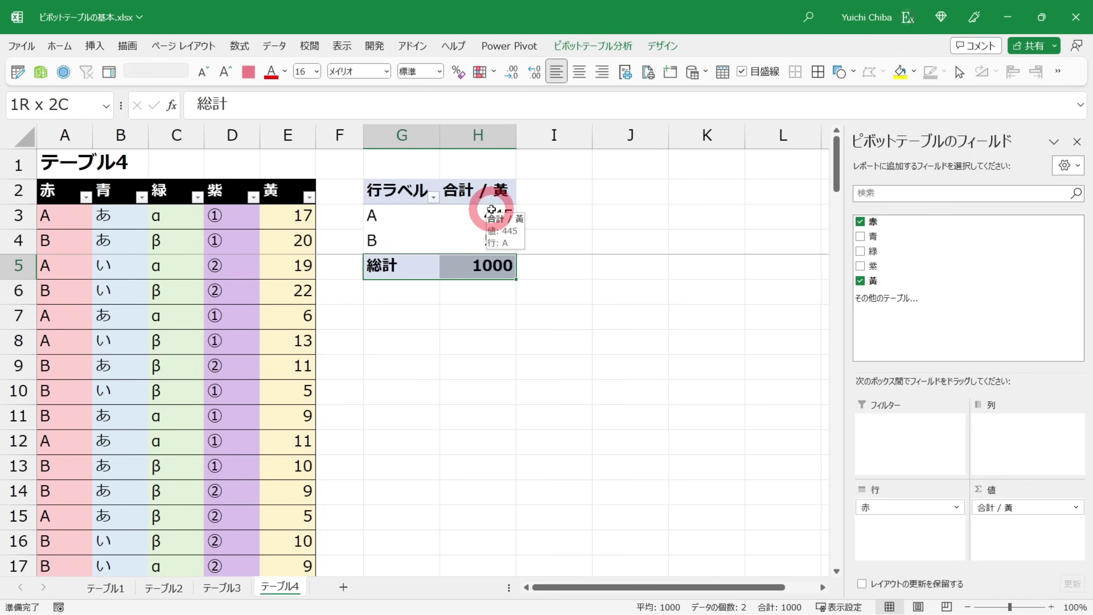
{"action": "left_click", "coordinate": [495, 263]}
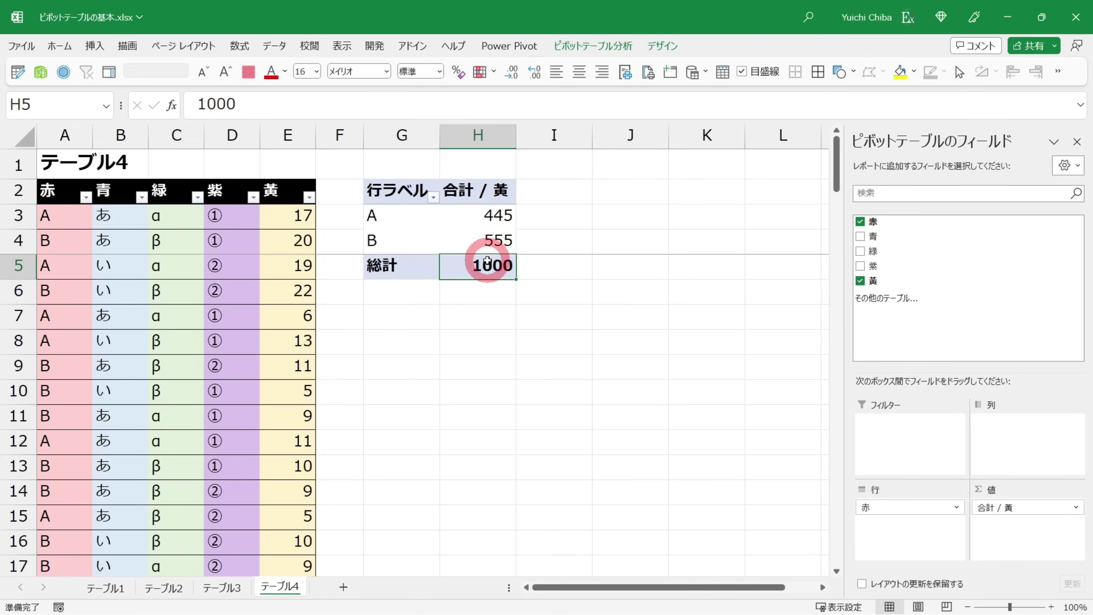
{"action": "left_click", "coordinate": [495, 265]}
Add the 青 field to the columns of the テーブル4 pivot table and check the 総計 column and the overall total
{"action": "left_click_drag", "start_coordinate": [869, 242], "coordinate": [1002, 427]}
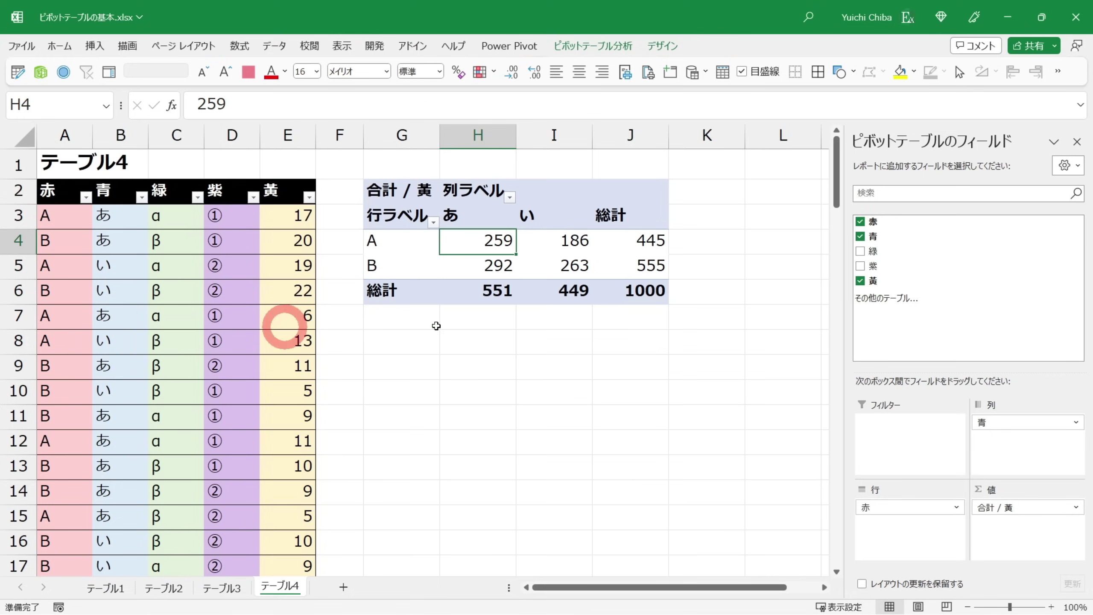
{"action": "left_click", "coordinate": [616, 246]}
{"action": "left_click_drag", "start_coordinate": [616, 246], "coordinate": [568, 264]}
{"action": "left_click_drag", "start_coordinate": [498, 261], "coordinate": [498, 261]}
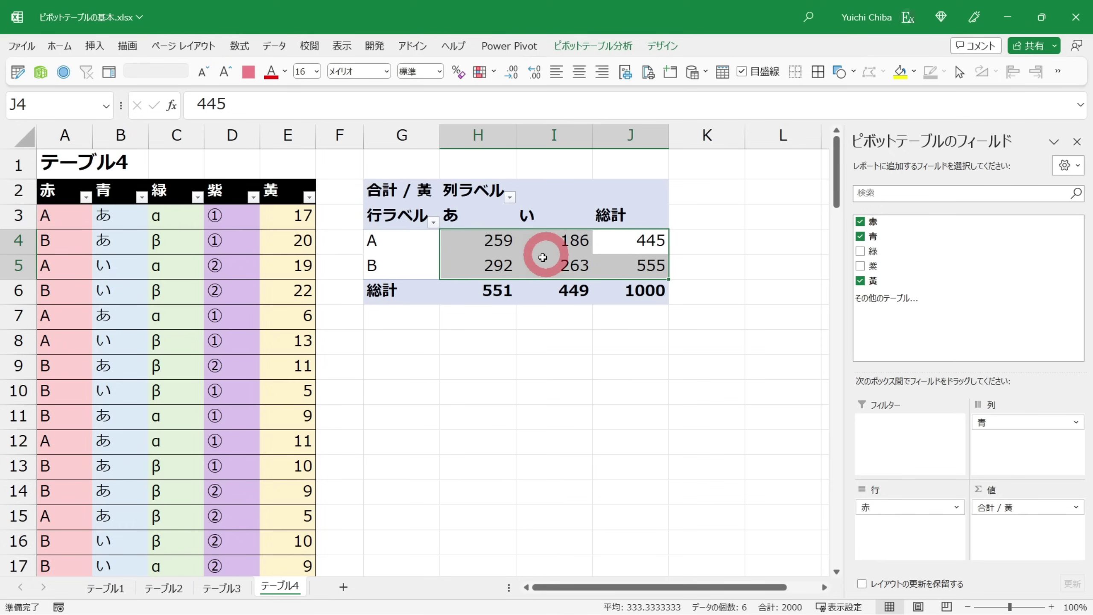
{"action": "left_click_drag", "start_coordinate": [623, 218], "coordinate": [624, 264]}
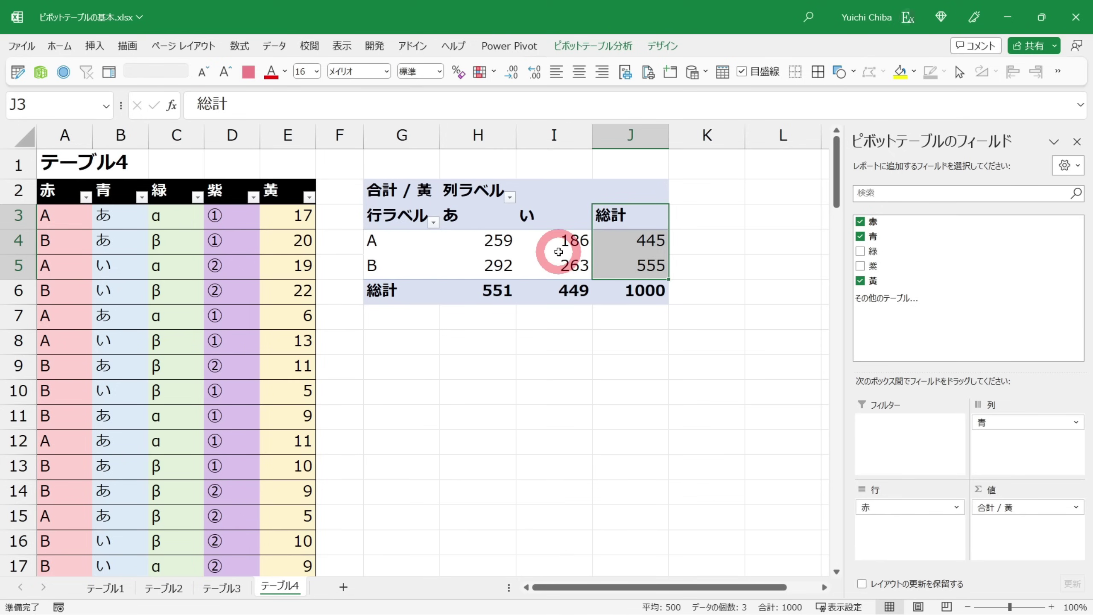
{"action": "left_click_drag", "start_coordinate": [611, 217], "coordinate": [615, 269]}
{"action": "left_click", "coordinate": [631, 295]}
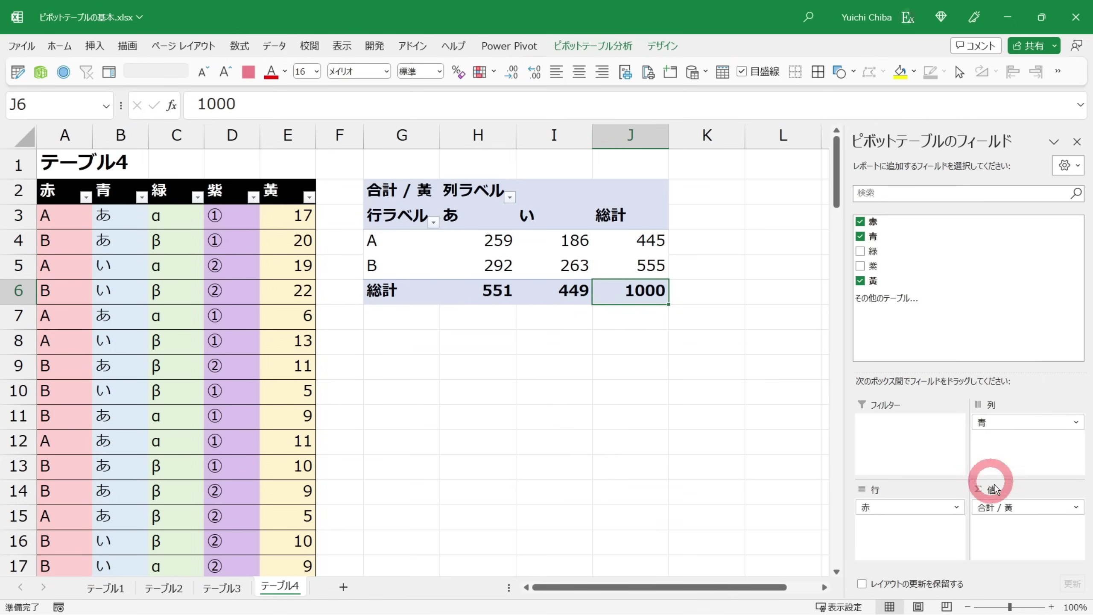
{"action": "left_click", "coordinate": [628, 296]}
{"action": "left_click_drag", "start_coordinate": [639, 297], "coordinate": [490, 243]}
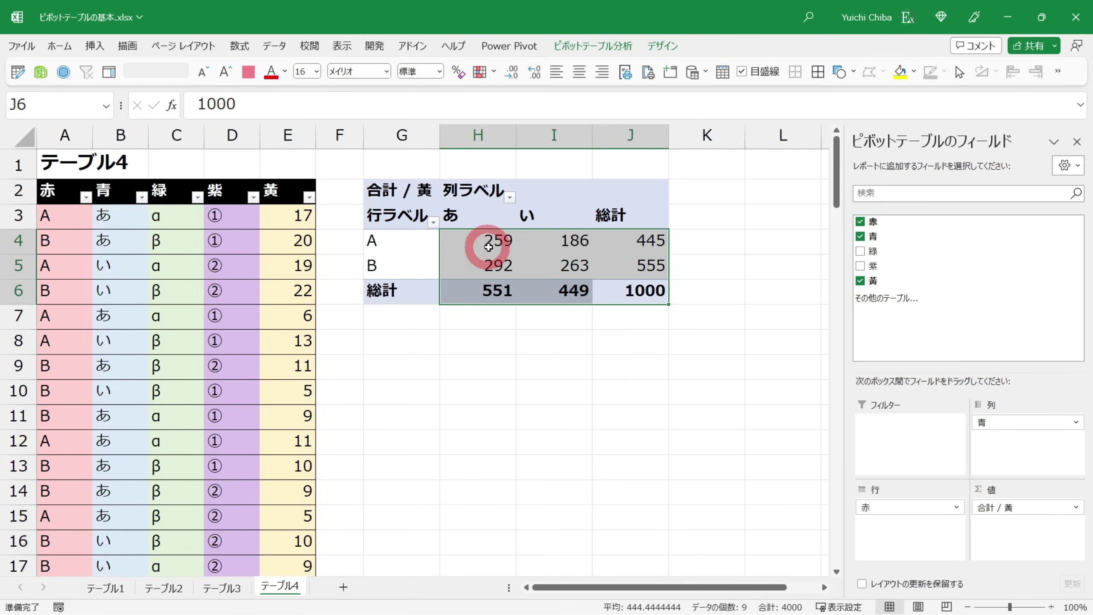
{"action": "left_click", "coordinate": [623, 297]}
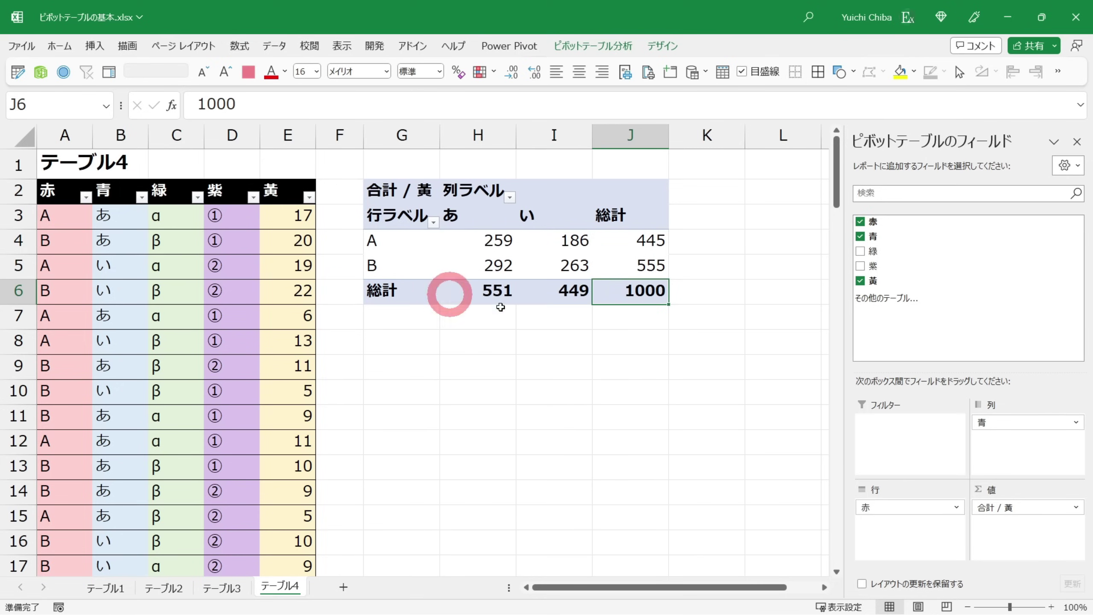
Add the 緑 field beneath 赤 in the pivot table's rows and go through the nested A and B row labels
{"action": "mouse_move", "coordinate": [601, 267]}
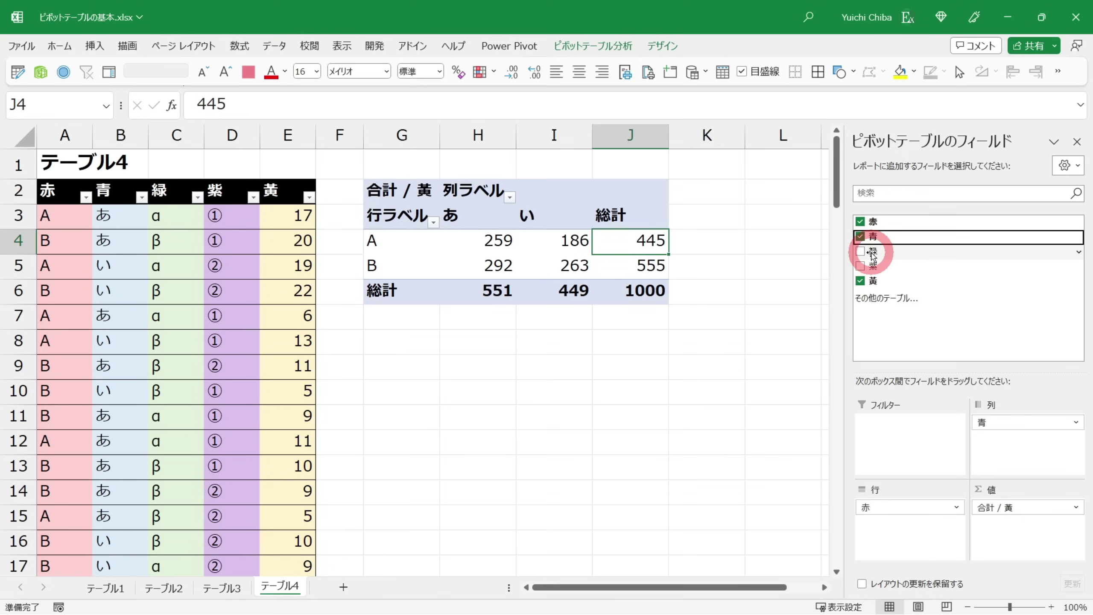
{"action": "left_click_drag", "start_coordinate": [871, 254], "coordinate": [889, 532]}
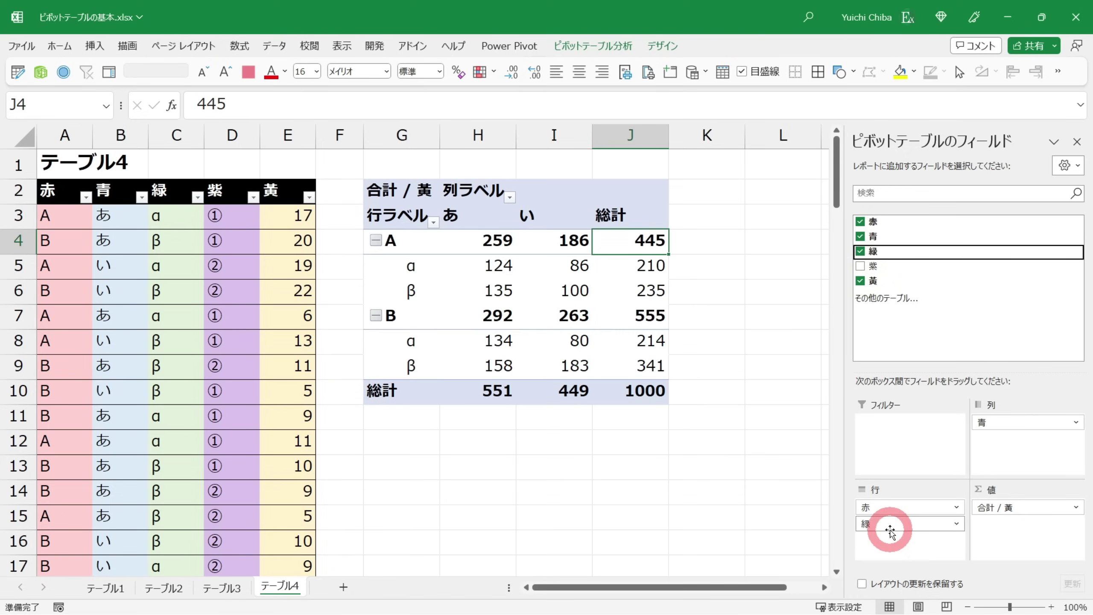
{"action": "left_click", "coordinate": [383, 238]}
{"action": "left_click", "coordinate": [409, 270]}
{"action": "left_click", "coordinate": [413, 293]}
{"action": "left_click", "coordinate": [413, 315]}
{"action": "left_click", "coordinate": [418, 342]}
{"action": "left_click", "coordinate": [414, 363]}
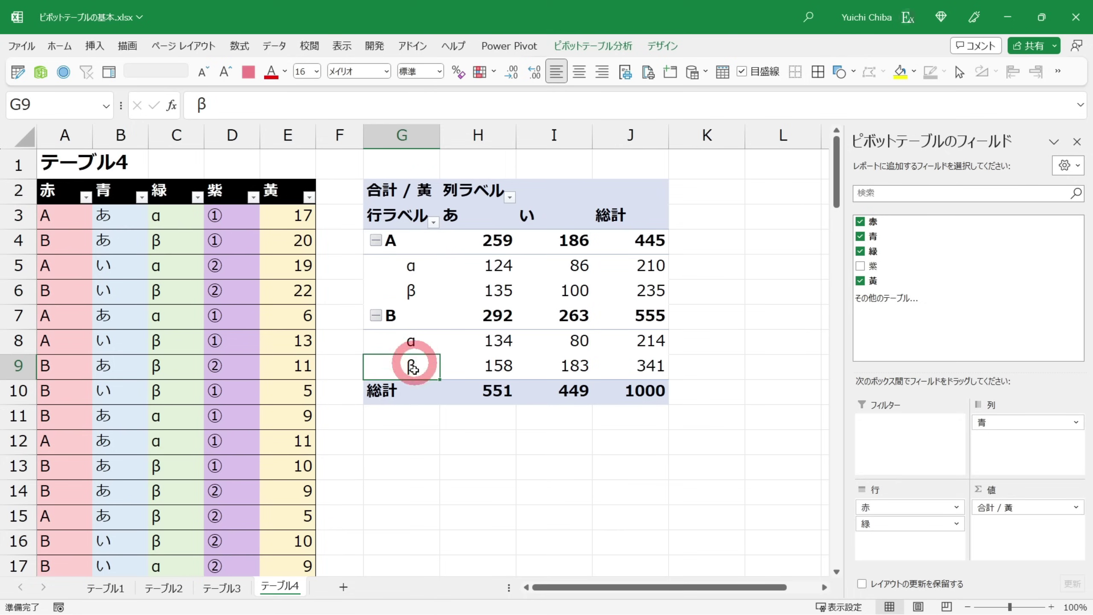
Examine how the 赤 items A and B and the indented 緑 items α and β share the single row label column
{"action": "mouse_move", "coordinate": [579, 306]}
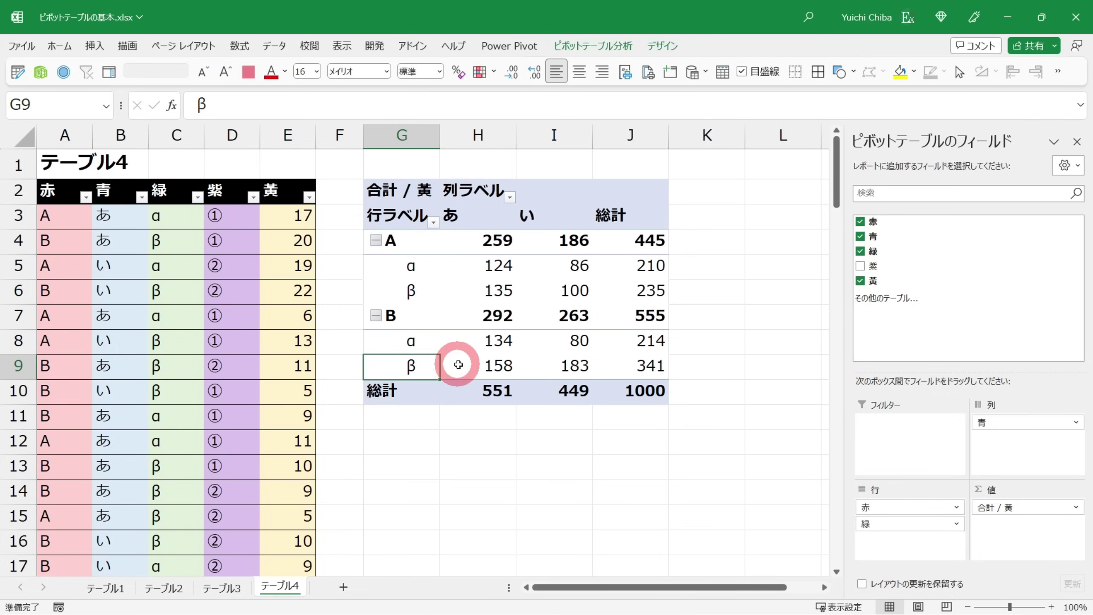
{"action": "left_click_drag", "start_coordinate": [409, 241], "coordinate": [412, 366]}
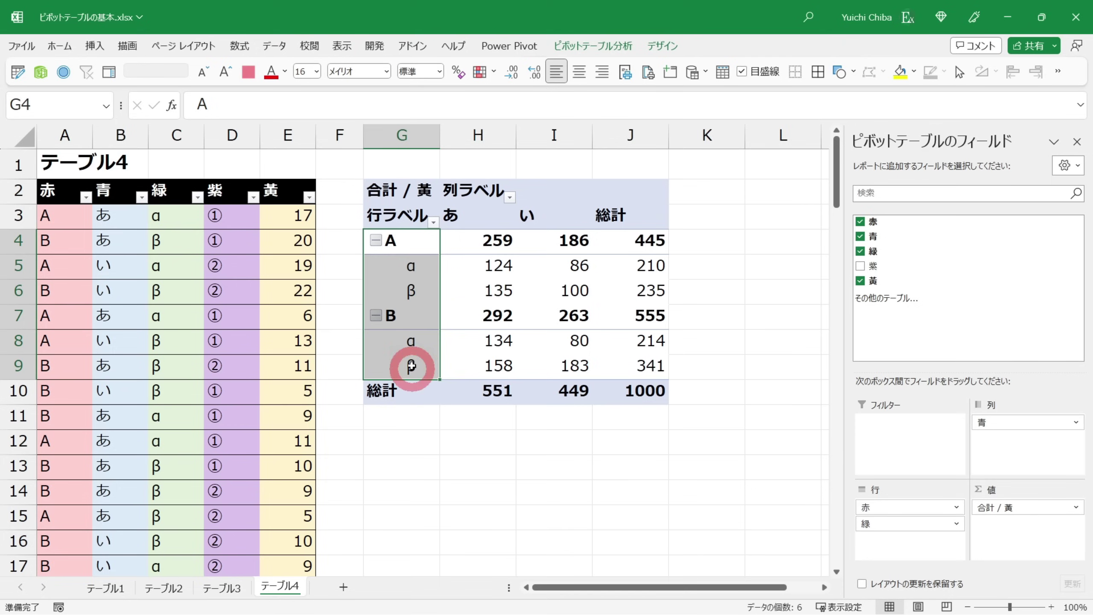
{"action": "left_click", "coordinate": [419, 242]}
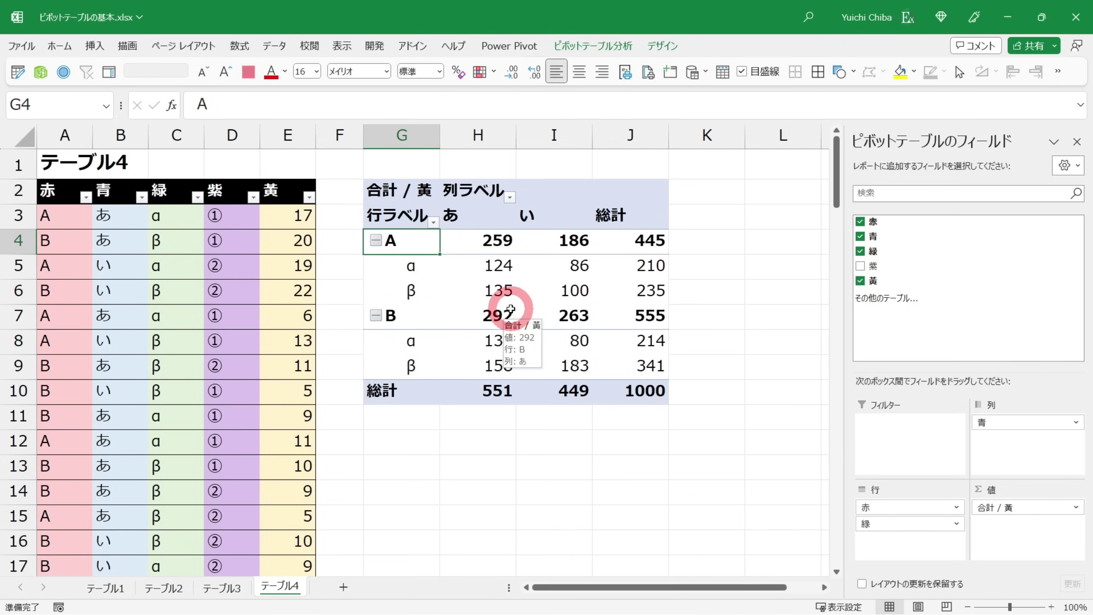
{"action": "left_click_drag", "start_coordinate": [409, 291], "coordinate": [408, 265]}
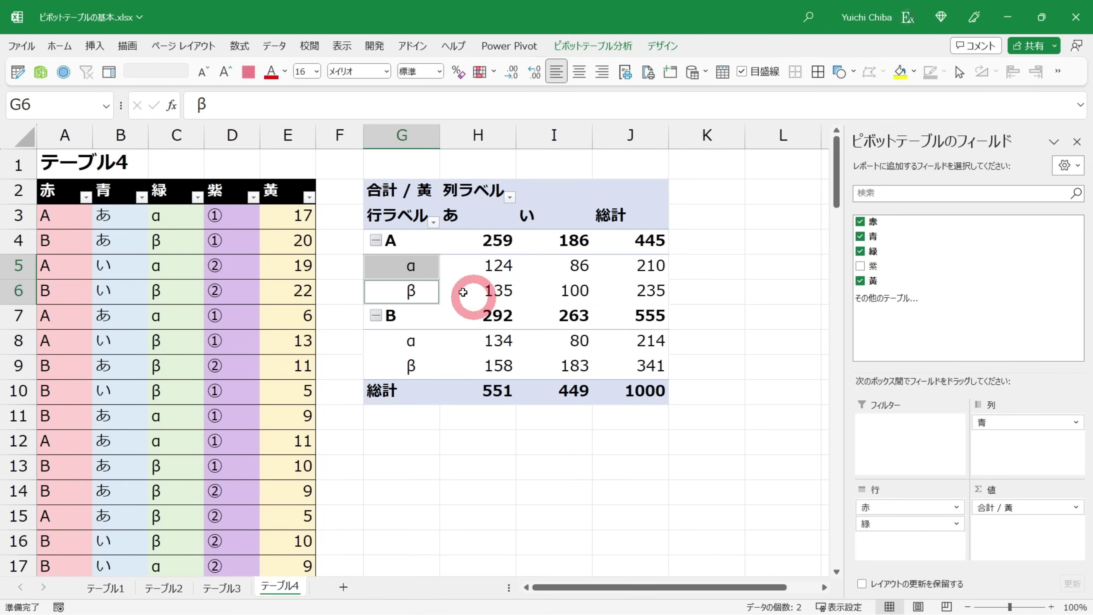
{"action": "left_click", "coordinate": [406, 242]}
{"action": "left_click", "coordinate": [402, 317], "text": "ctrl"}
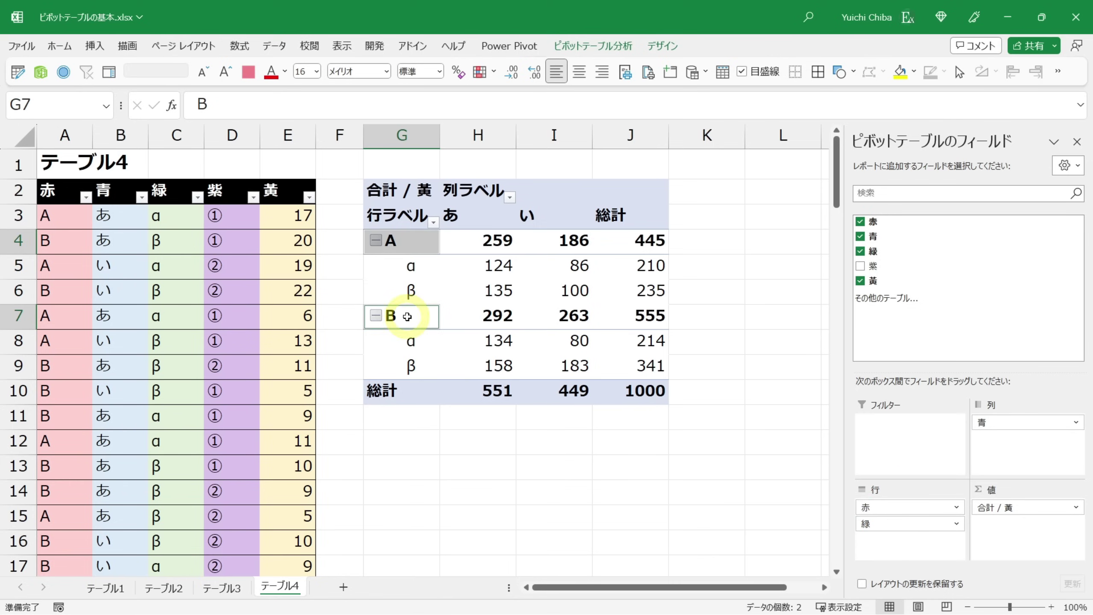
{"action": "left_click", "coordinate": [410, 271]}
{"action": "left_click", "coordinate": [392, 347]}
{"action": "left_click", "coordinate": [409, 366]}
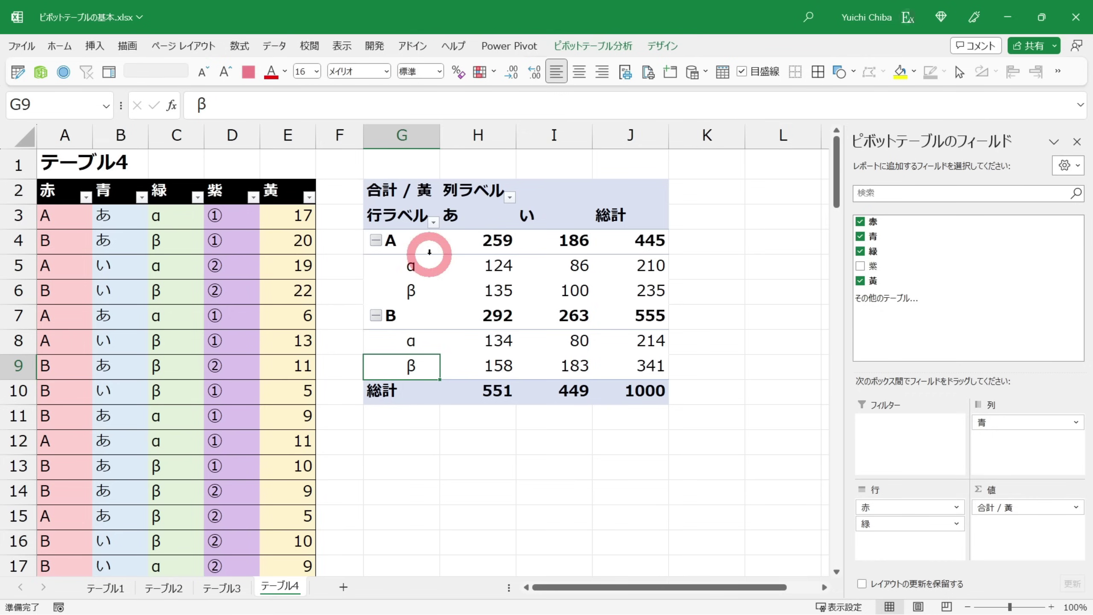
Add the 紫 field beneath 青 in the columns of the テーブル4 pivot table
{"action": "mouse_move", "coordinate": [489, 367]}
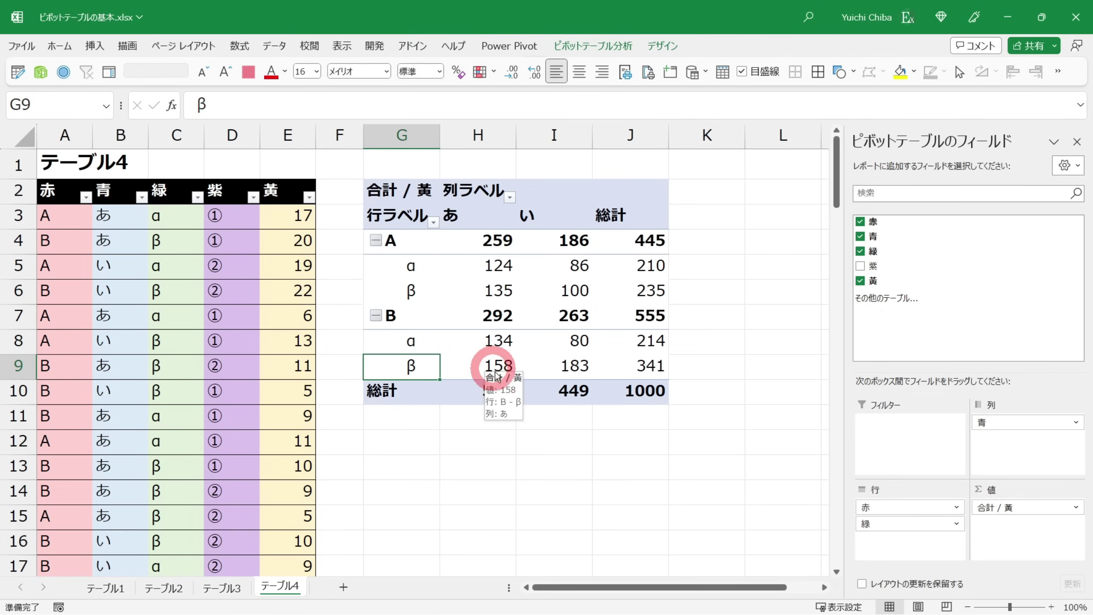
{"action": "mouse_move", "coordinate": [457, 386]}
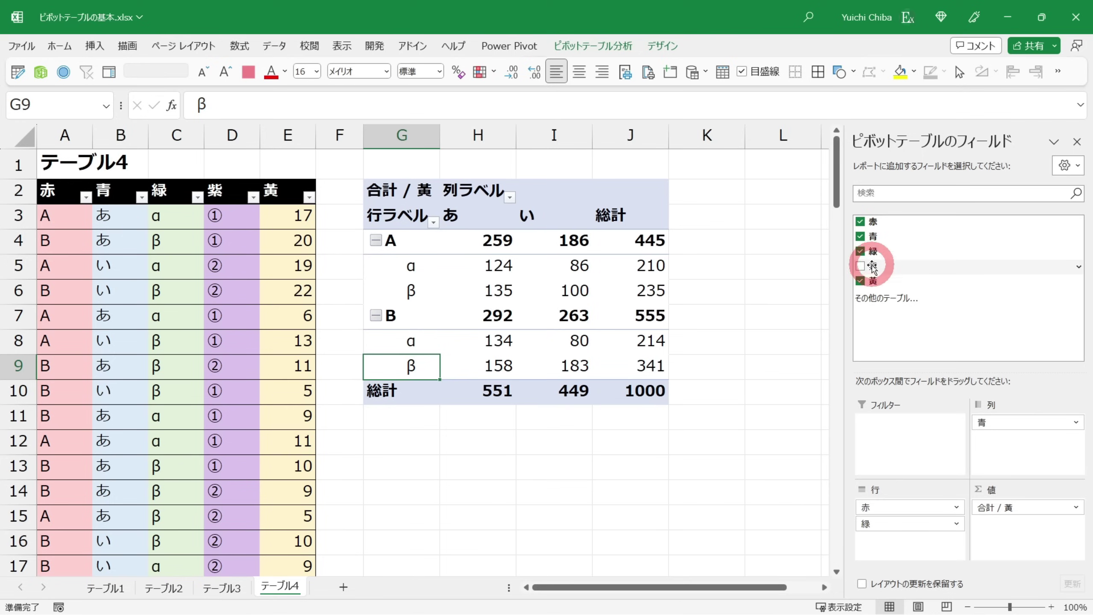
{"action": "left_click_drag", "start_coordinate": [875, 269], "coordinate": [880, 301]}
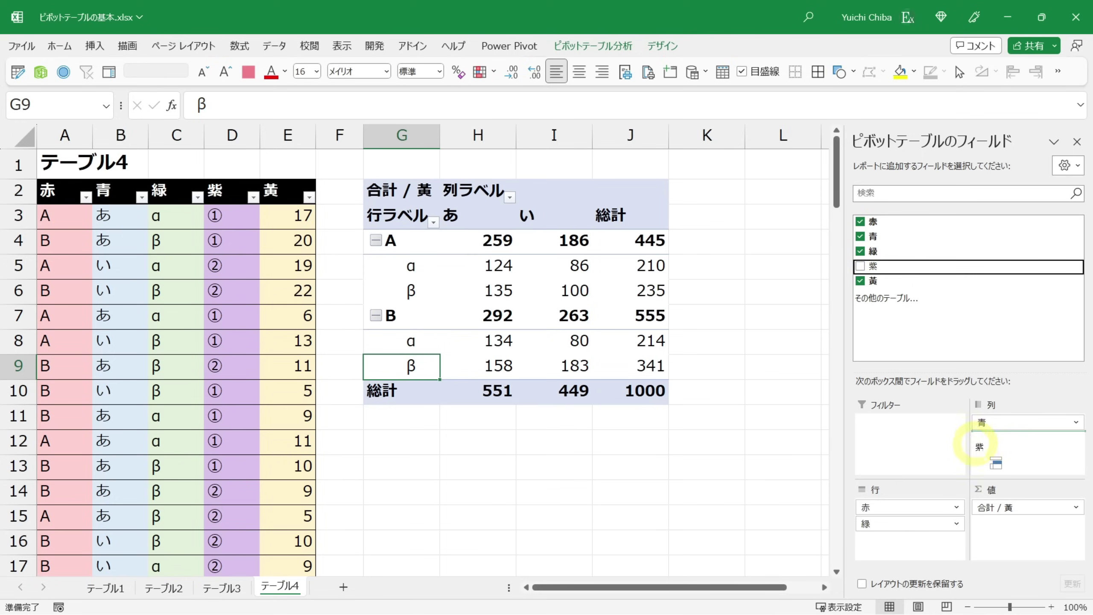
{"action": "left_click_drag", "start_coordinate": [1005, 455], "coordinate": [1005, 450]}
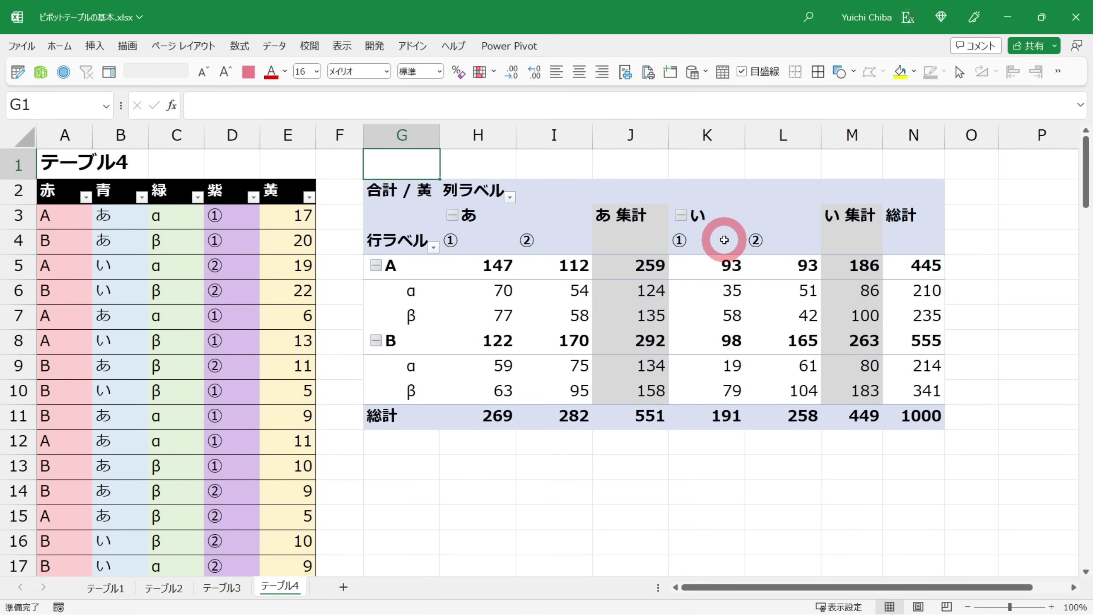
Examine the full-width pivot table with its あ 集計 and い 集計 columns, and bring back its field list to review the row and column fields
{"action": "key", "text": "Right"}
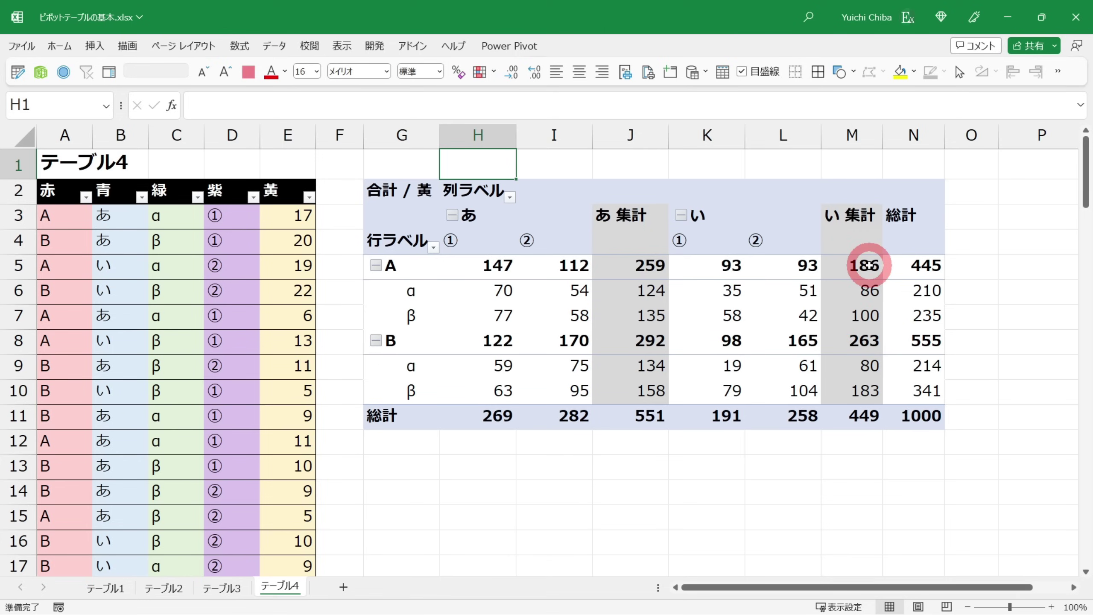
{"action": "left_click", "coordinate": [348, 163]}
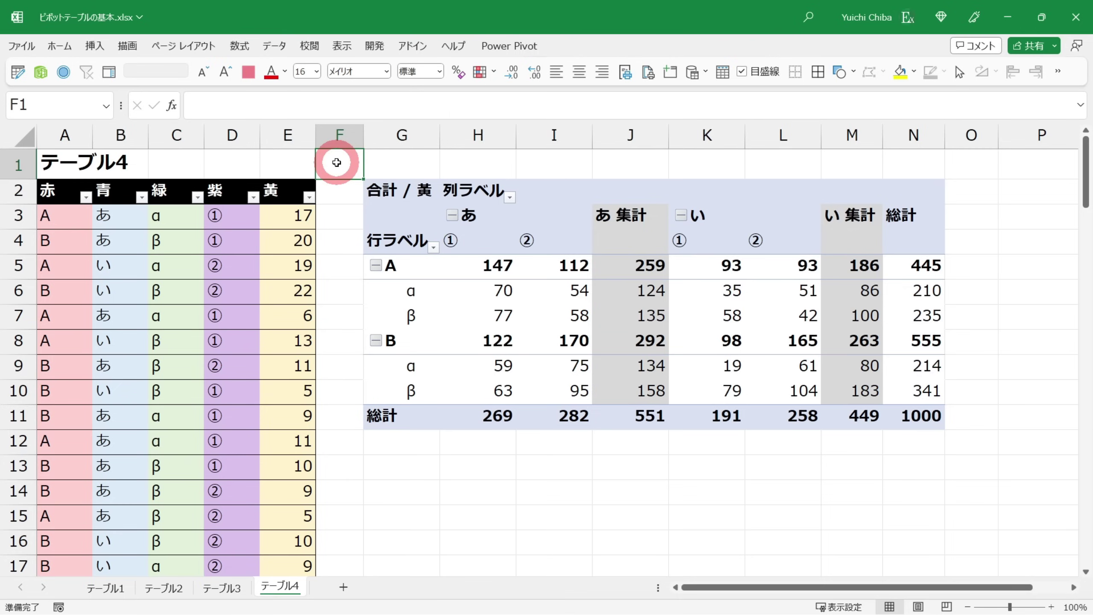
{"action": "left_click", "coordinate": [387, 192]}
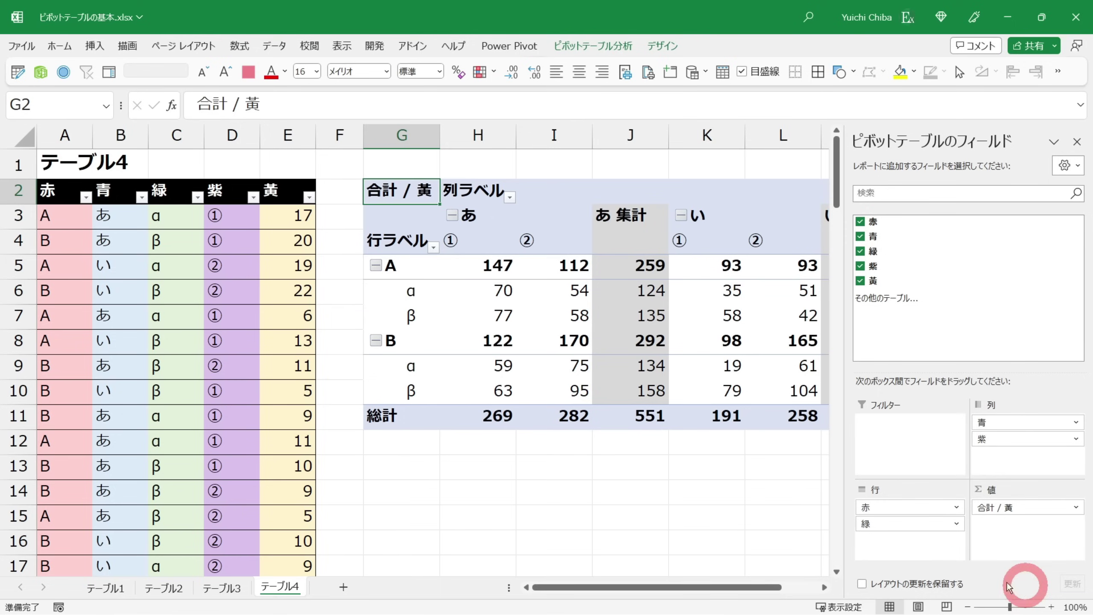
{"action": "left_click_drag", "start_coordinate": [951, 532], "coordinate": [1010, 463]}
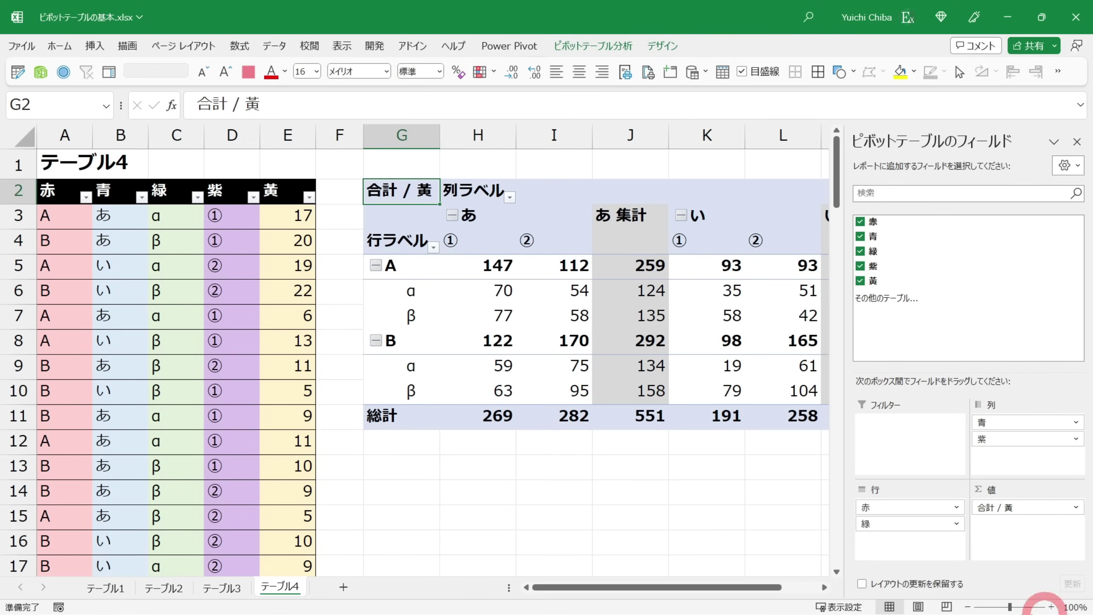